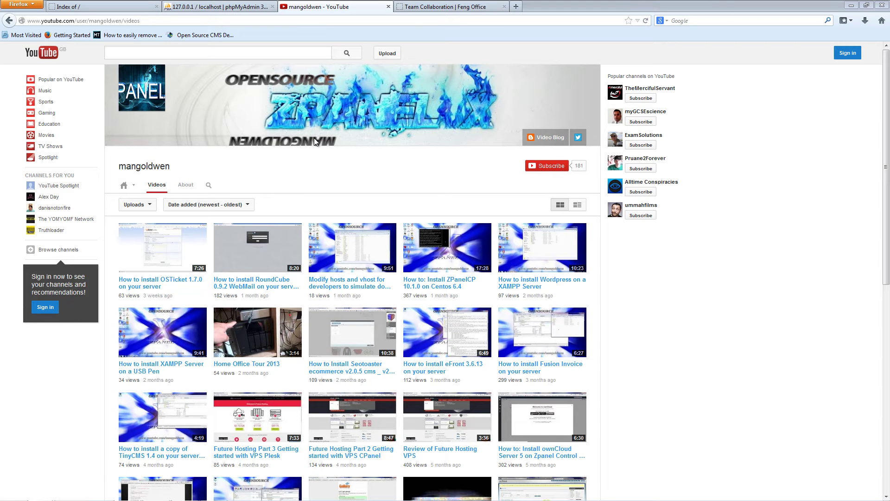
Scroll the Feng Office homepage down to its footer and follow the Open Source link
click(449, 9)
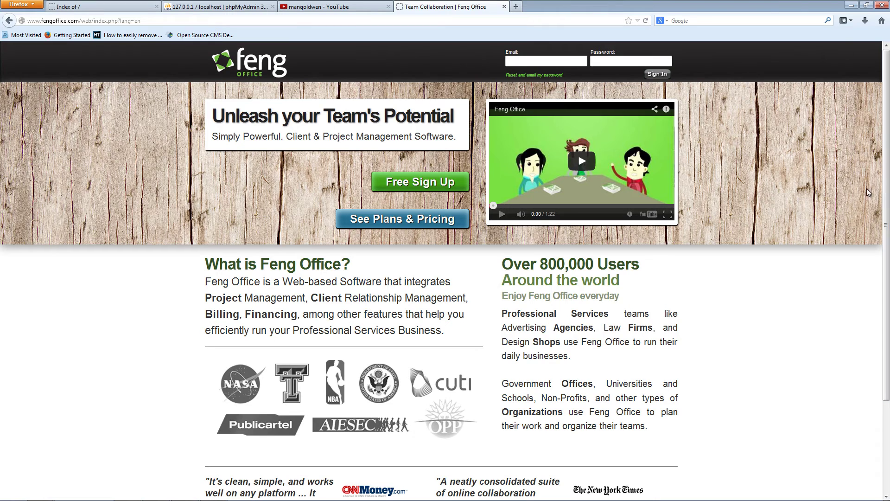
drag(885, 192, 884, 330)
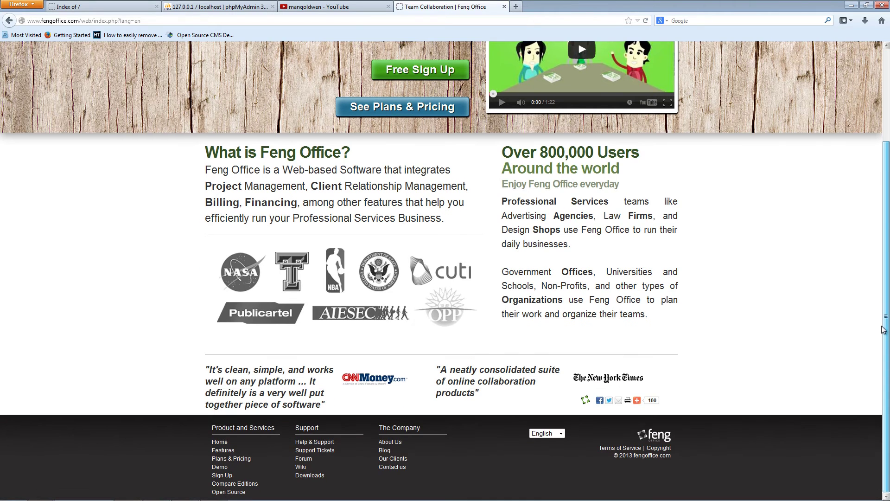
scroll(885, 291, up, 5)
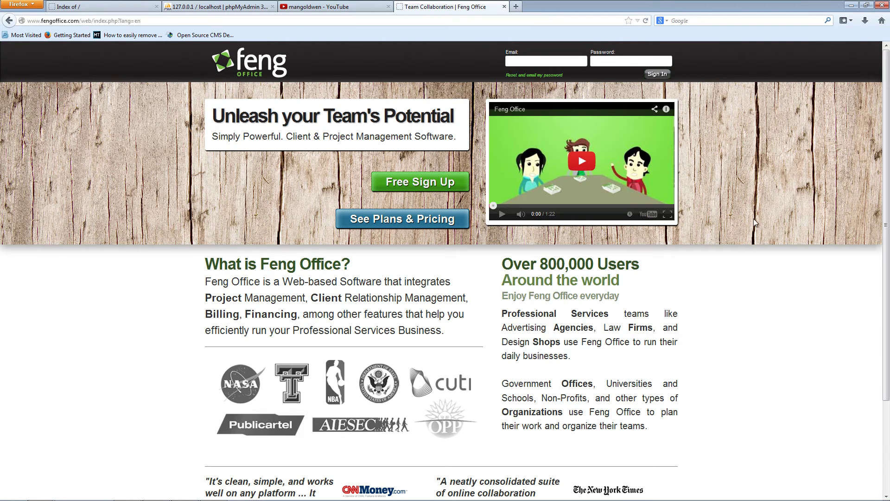
scroll(794, 206, down, 5)
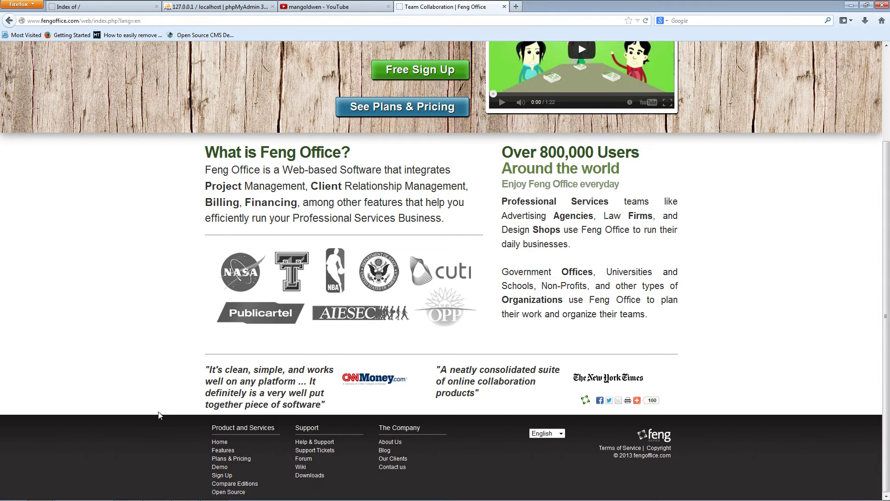
click(230, 494)
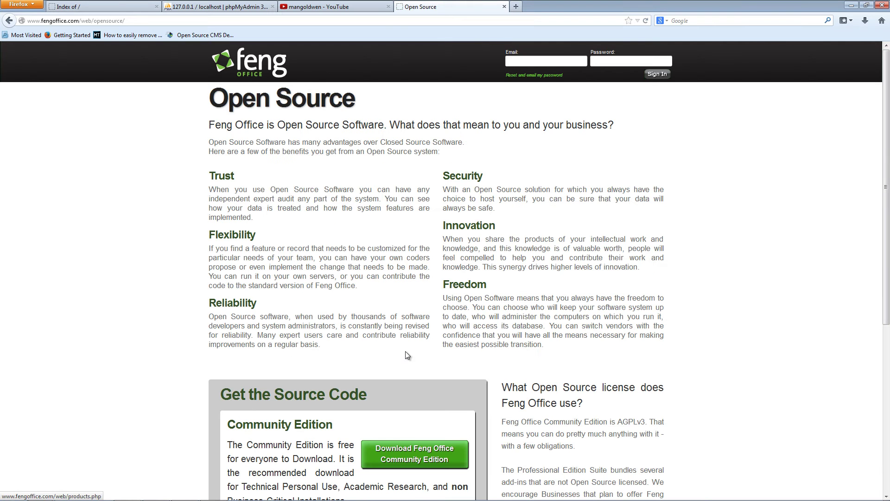
Follow 'Download Feng Office Community Edition' to the SourceForge files listing
scroll(640, 285, down, 5)
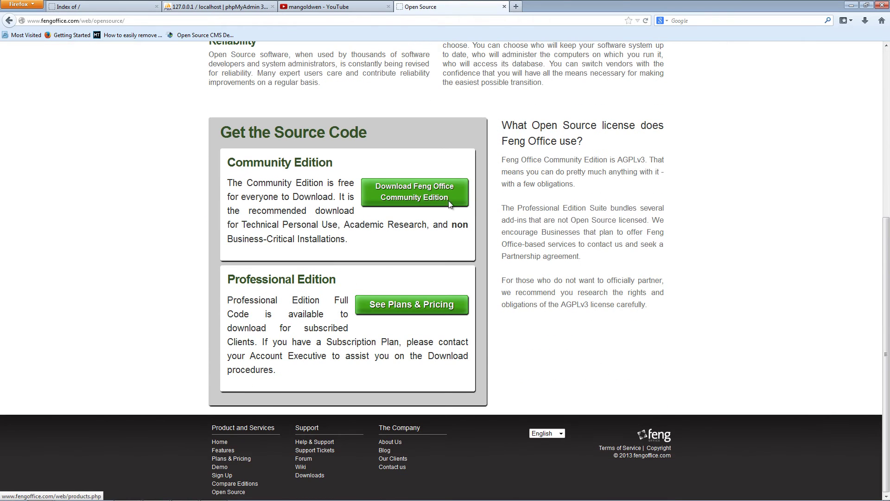
click(401, 192)
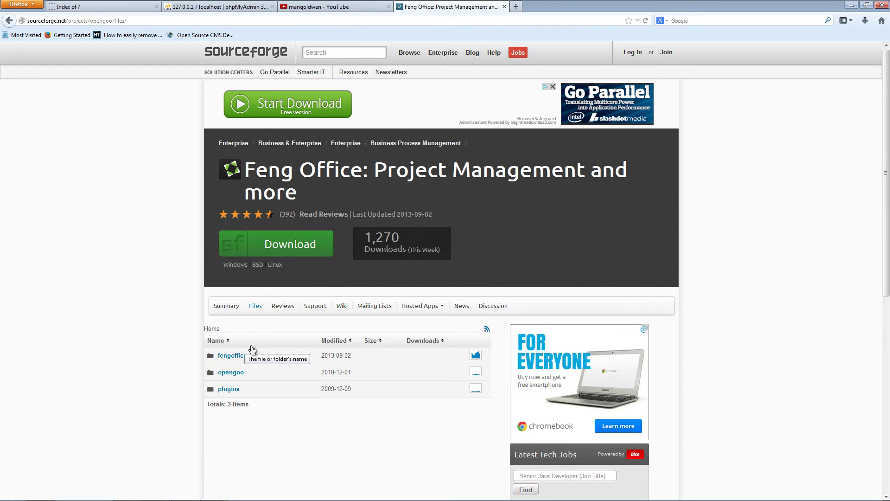
Check the fengoffice download stats, then start the fengoffice_2.3.2-rc.zip download
click(478, 356)
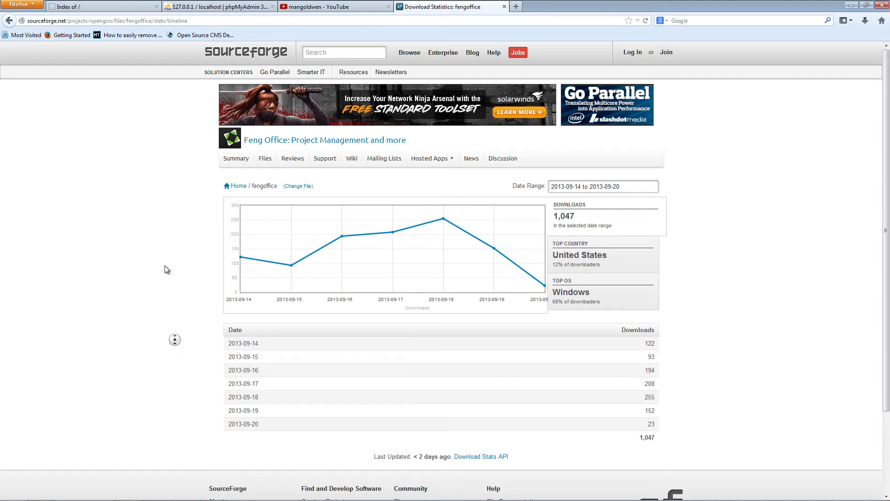
click(9, 21)
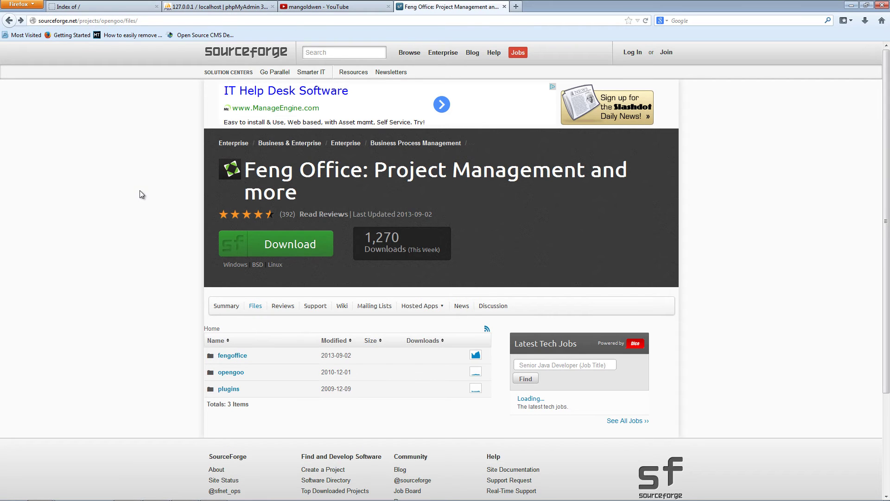
click(266, 246)
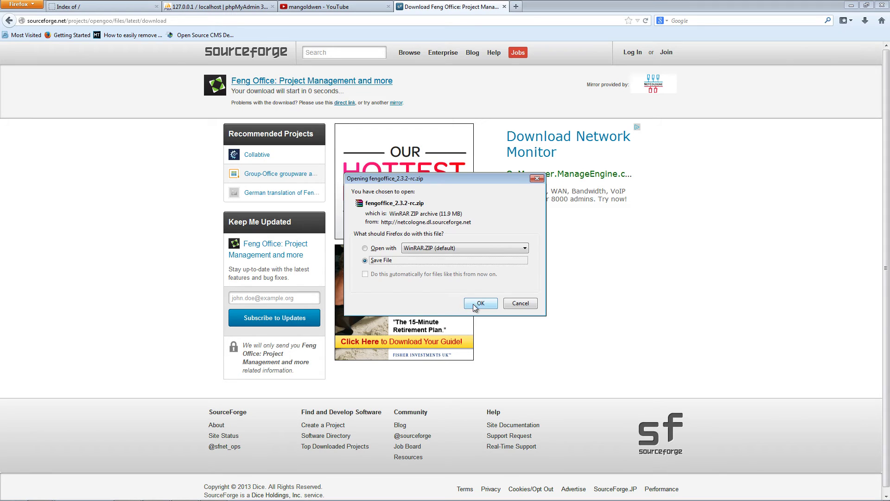
Save fengoffice_2.3.2-rc.zip, open its containing Downloads folder, and minimize Firefox
click(479, 305)
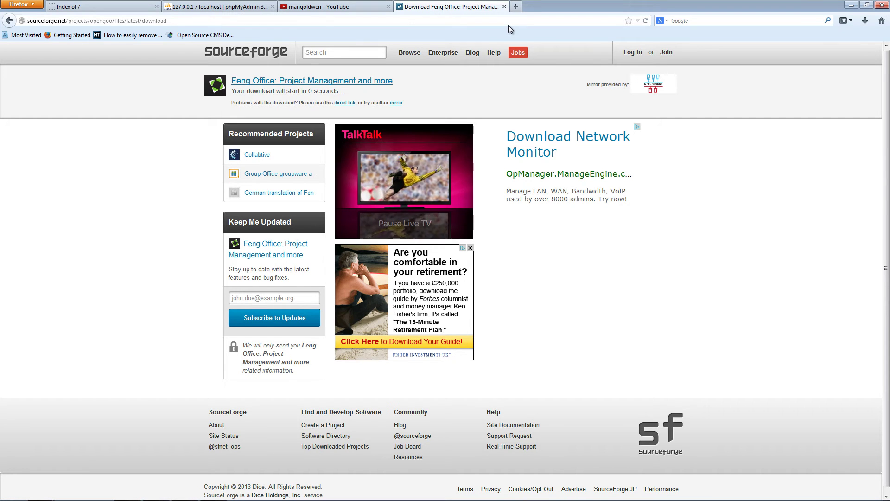
click(864, 24)
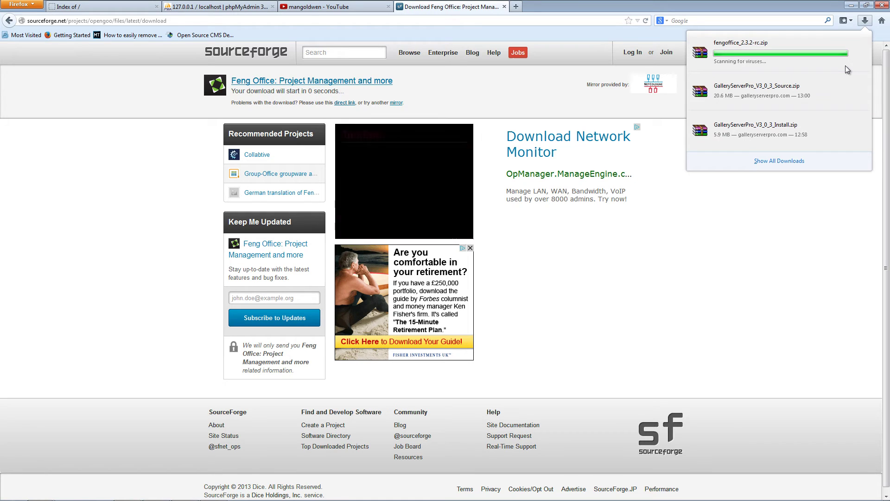
right_click(847, 70)
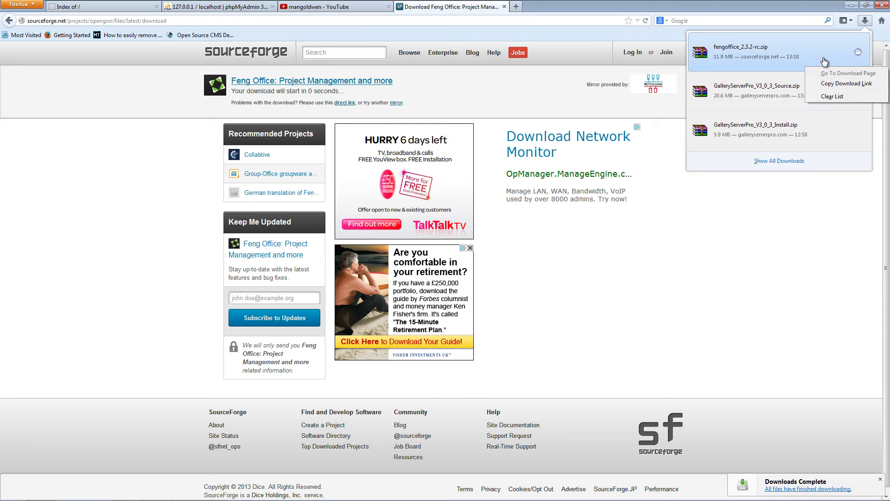
mouse_move(586, 500)
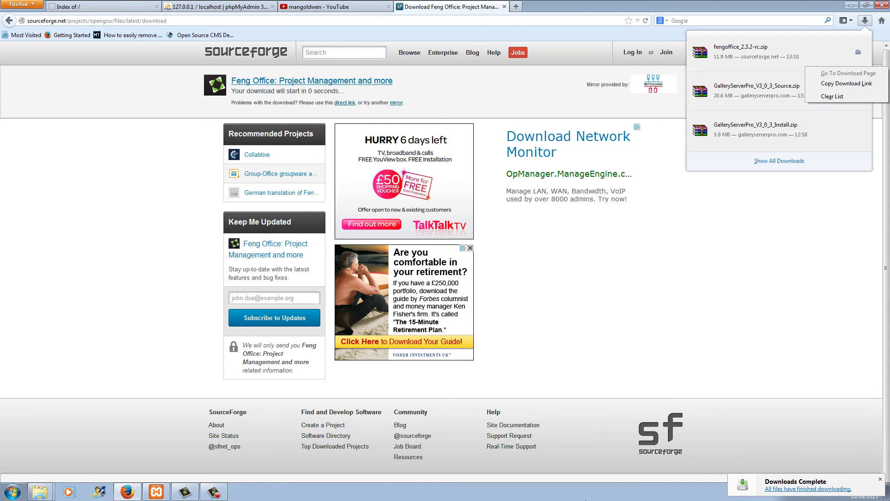
right_click(819, 62)
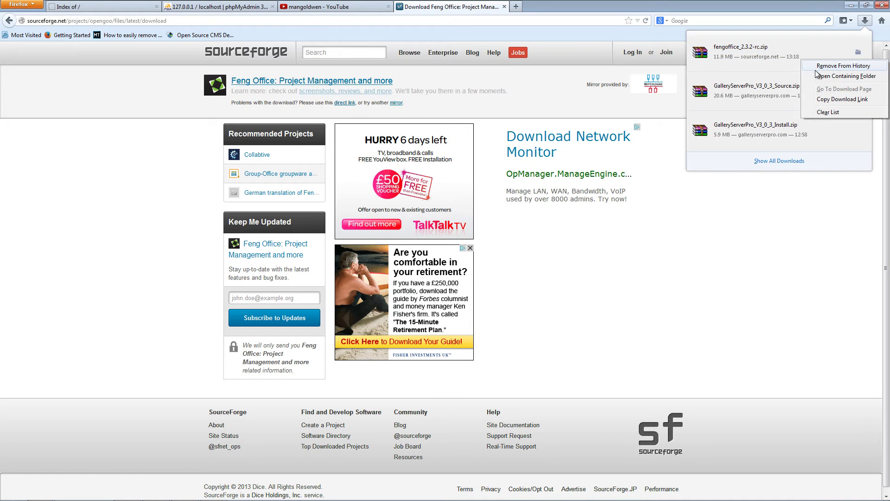
click(822, 77)
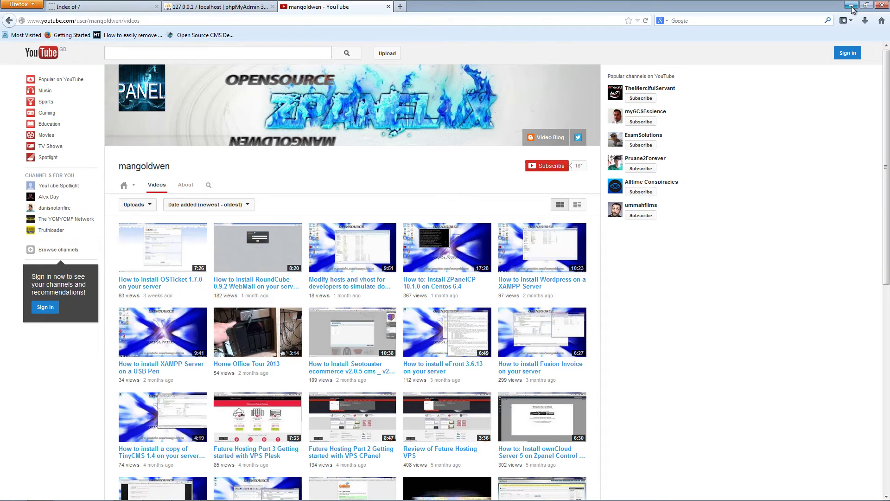
click(852, 5)
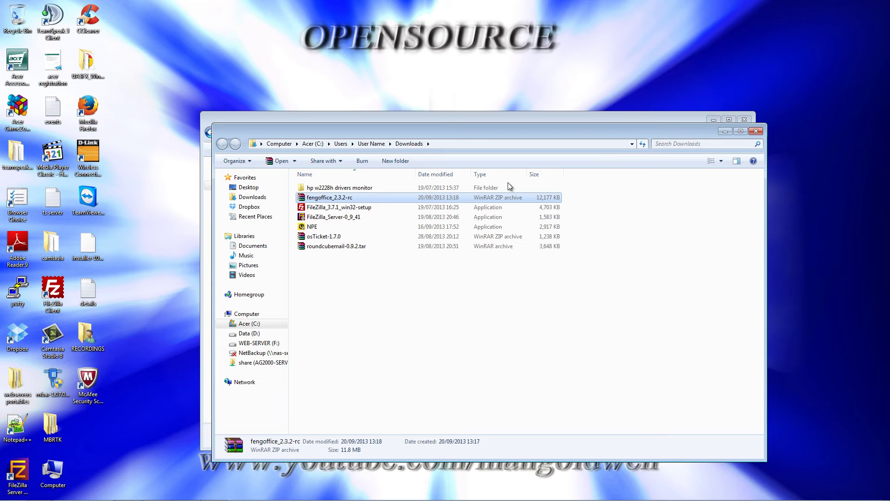
Open fengoffice_2.3.2-rc.zip in WinRAR and move its window aside
double_click(361, 196)
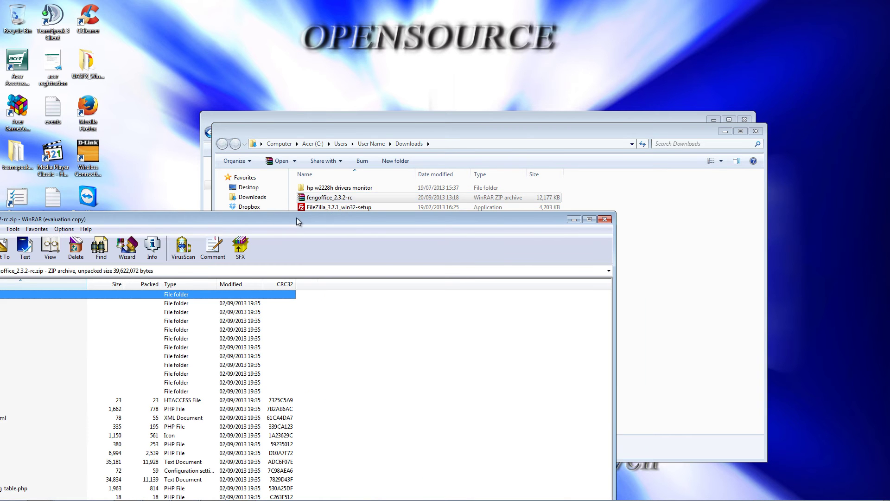
drag(295, 218, 544, 107)
drag(483, 221, 669, 131)
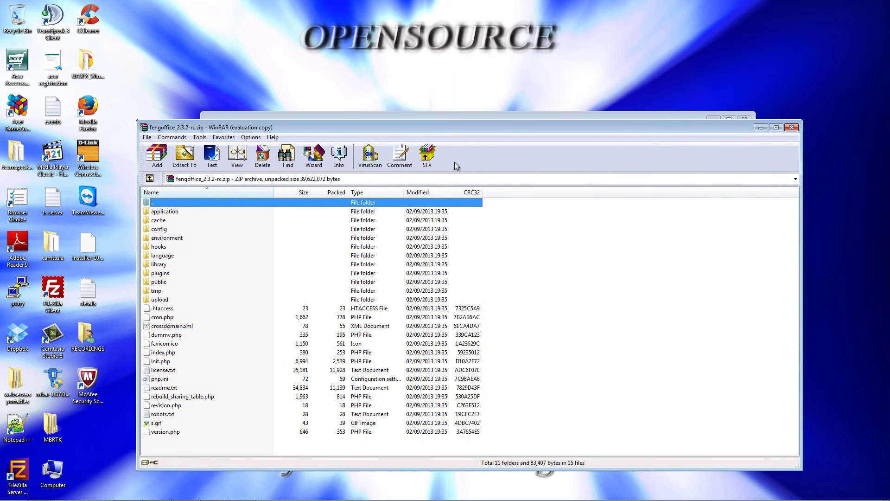
drag(650, 130, 876, 198)
Create a new folder named temp in Downloads
right_click(332, 295)
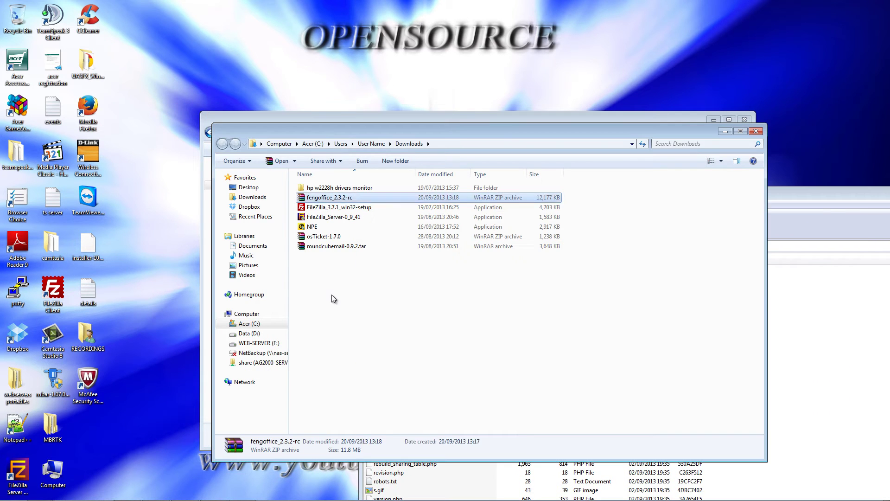
mouse_move(391, 398)
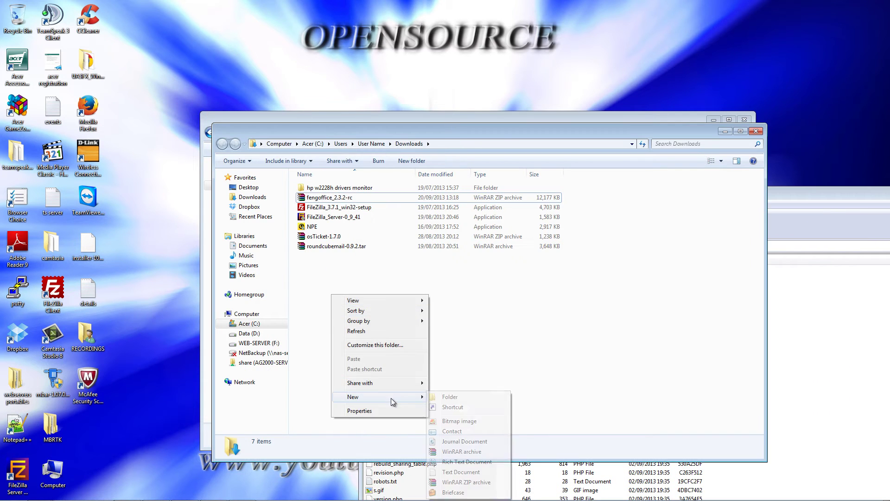
click(451, 398)
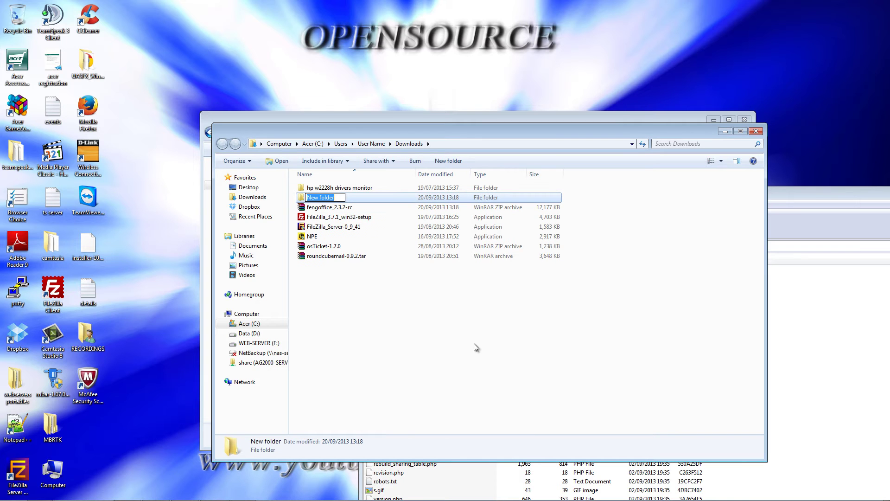
text(temp)
key(Return)
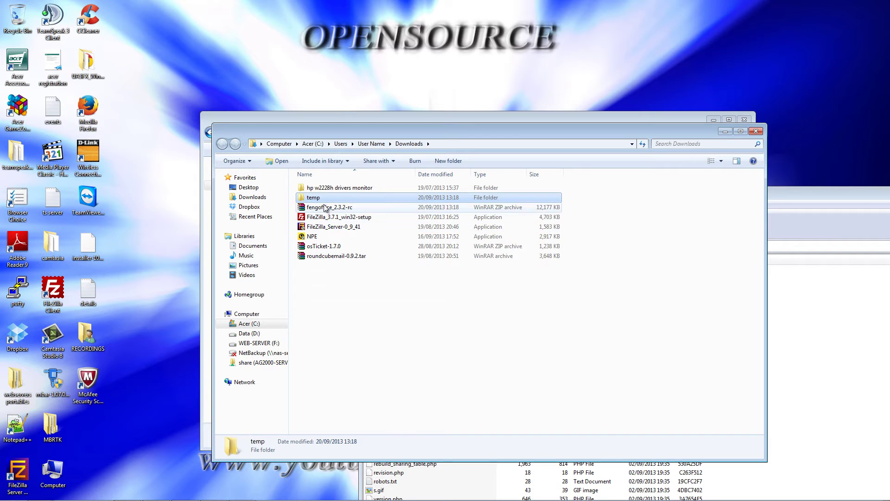
Extract every item of the Feng Office archive into temp, then launch FileZilla
double_click(324, 197)
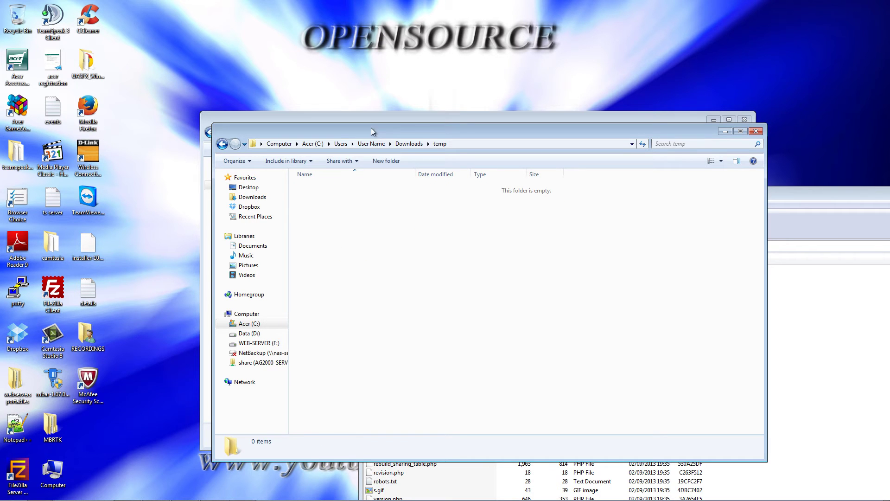
drag(376, 131, 243, 88)
drag(659, 198, 655, 99)
drag(426, 410, 264, 252)
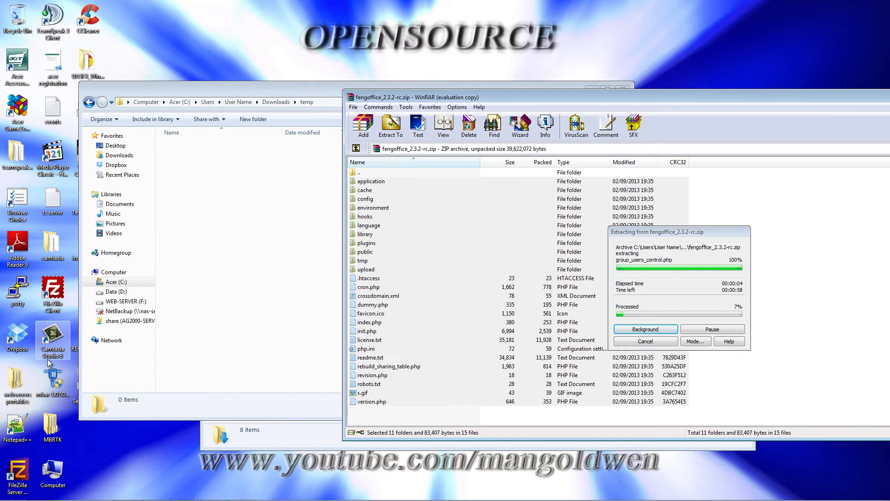
double_click(59, 292)
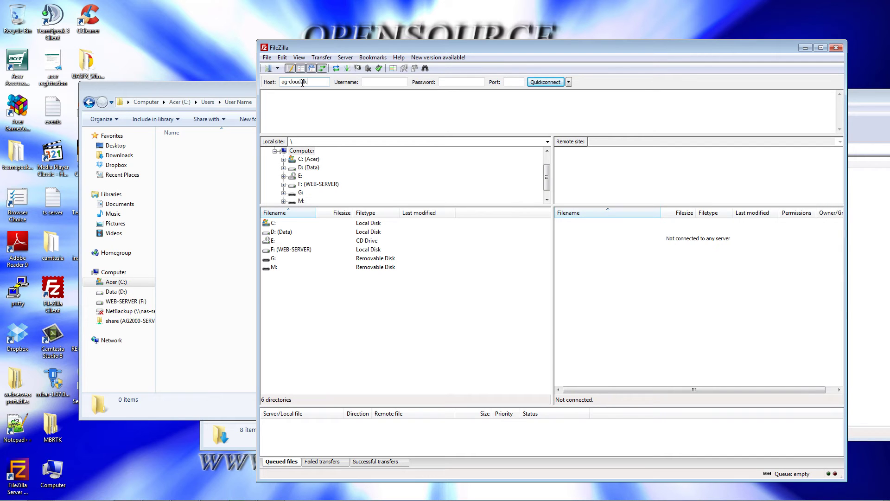
Quickconnect to ag-cloud.tk with the login credentials and open the empty remote ag-cloud folder
key(Tab)
key(Tab)
key(Return)
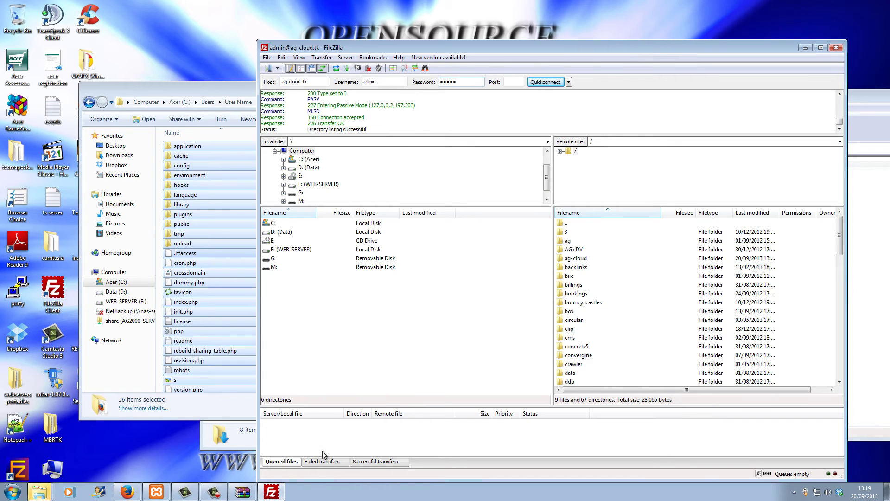
drag(840, 245, 842, 246)
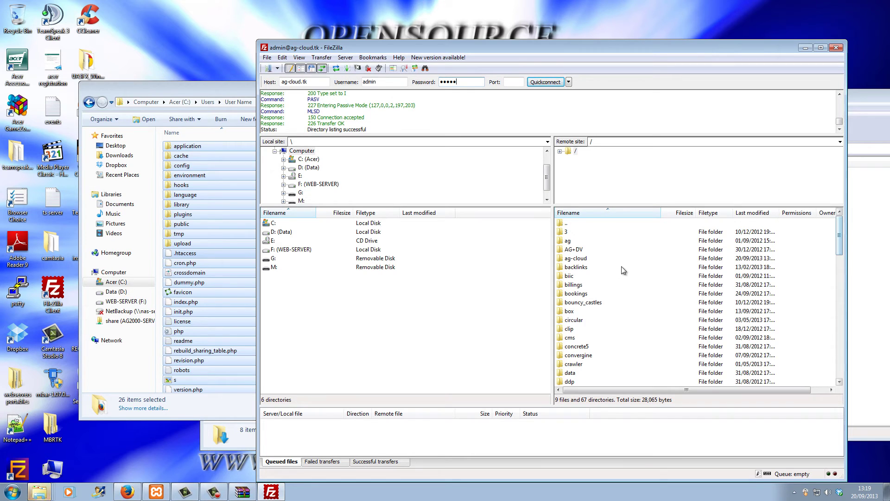
double_click(576, 259)
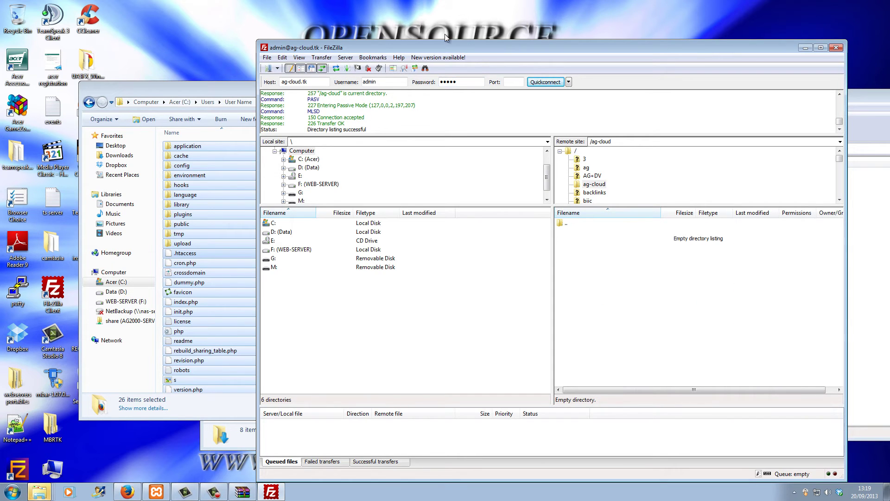
drag(497, 49, 501, 62)
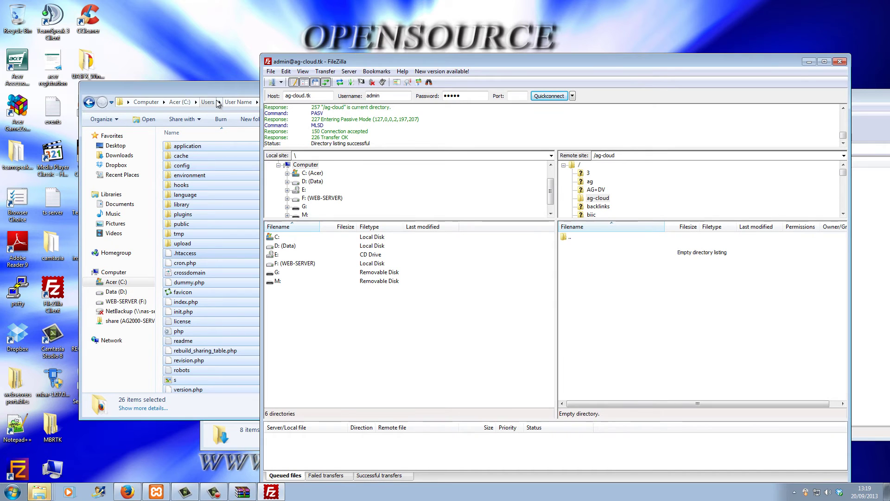
click(224, 87)
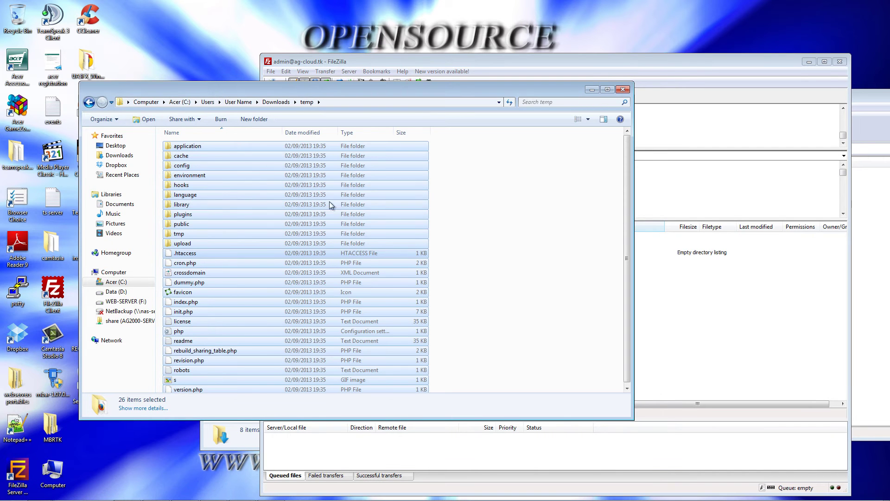
Upload all 26 extracted files into the server's ag-cloud folder and close WinRAR
drag(190, 213, 692, 338)
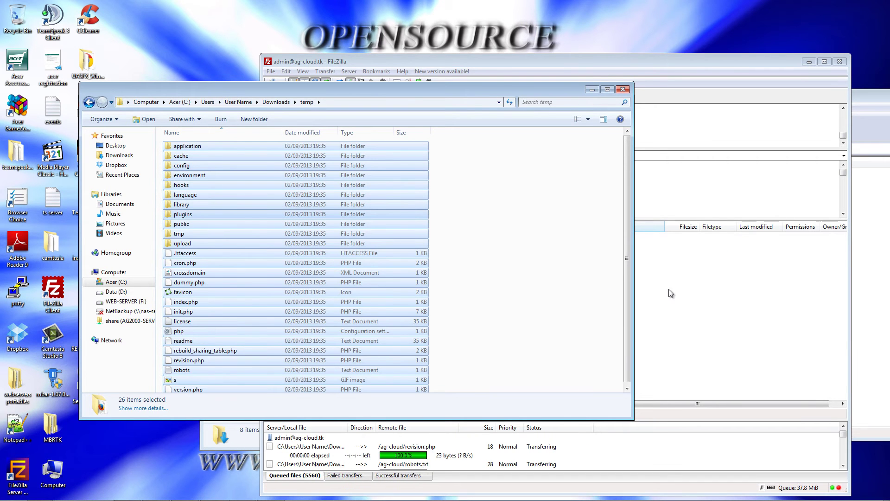
click(809, 62)
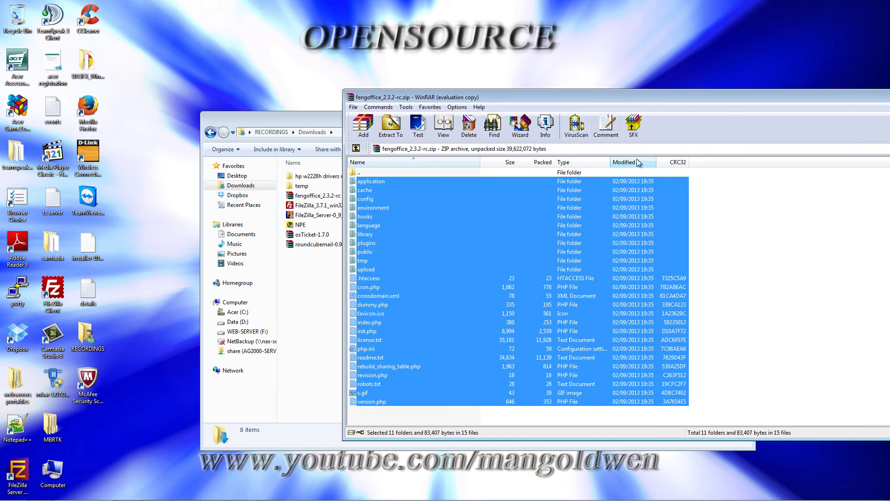
drag(664, 96, 422, 91)
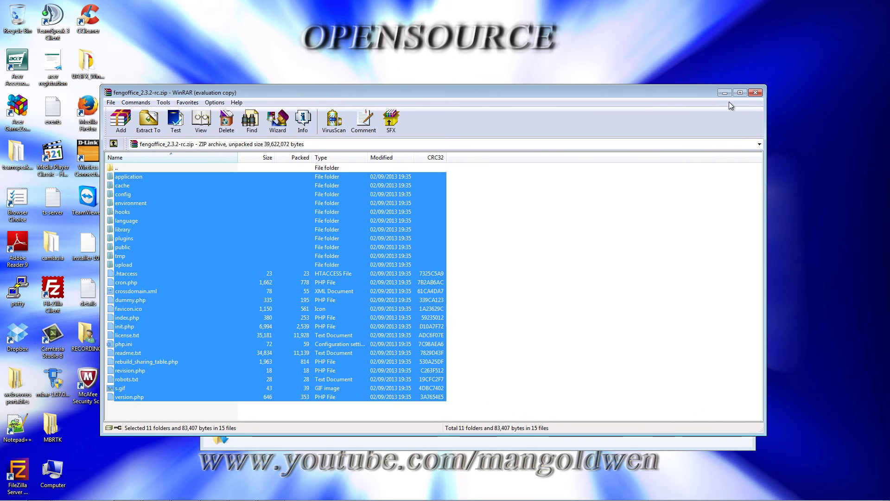
click(753, 95)
Close the Downloads window, reposition FileZilla, and switch to Firefox
click(376, 344)
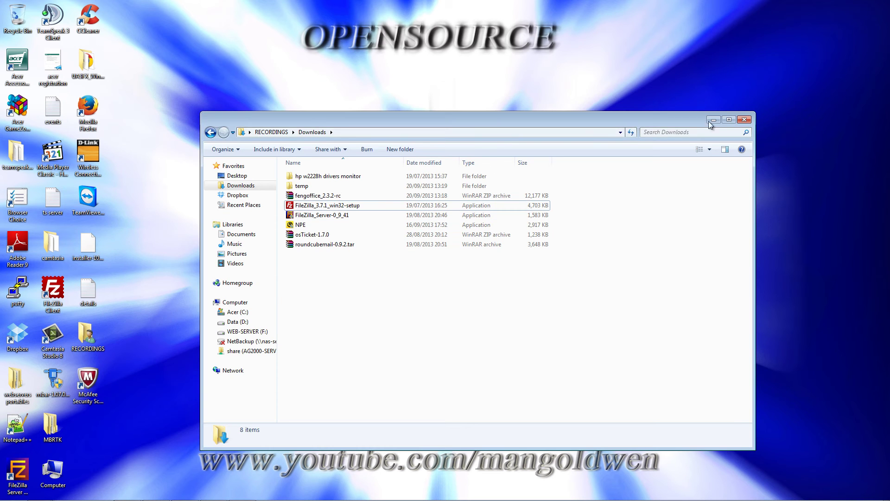
click(745, 120)
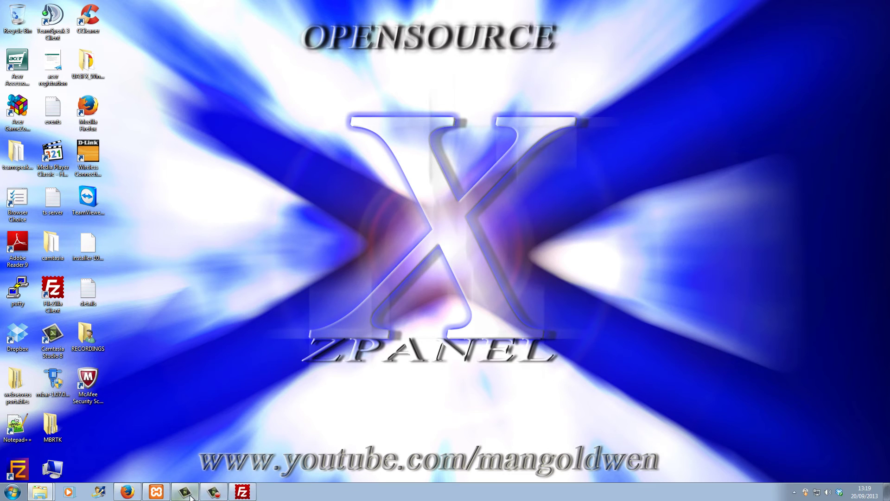
click(247, 497)
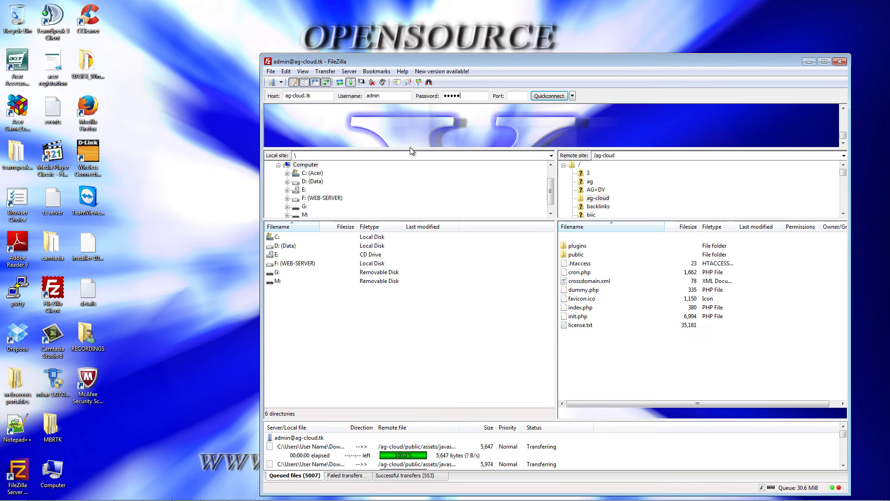
drag(447, 63, 340, 36)
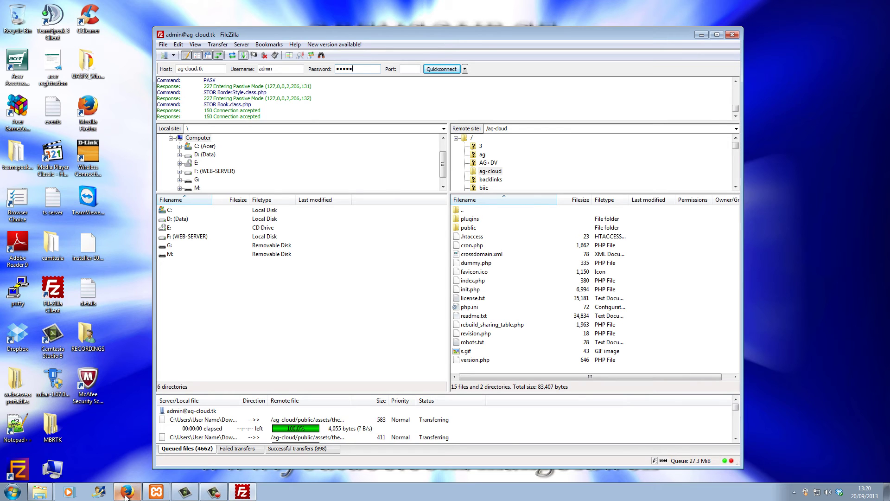
click(128, 493)
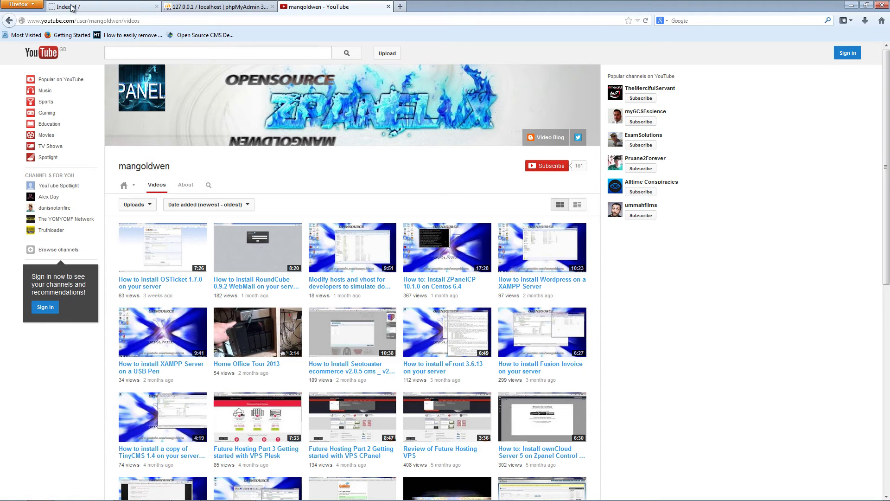
Look over the ag-cloud.tk 'Index of /' and phpMyAdmin tabs, then return to FileZilla
click(79, 9)
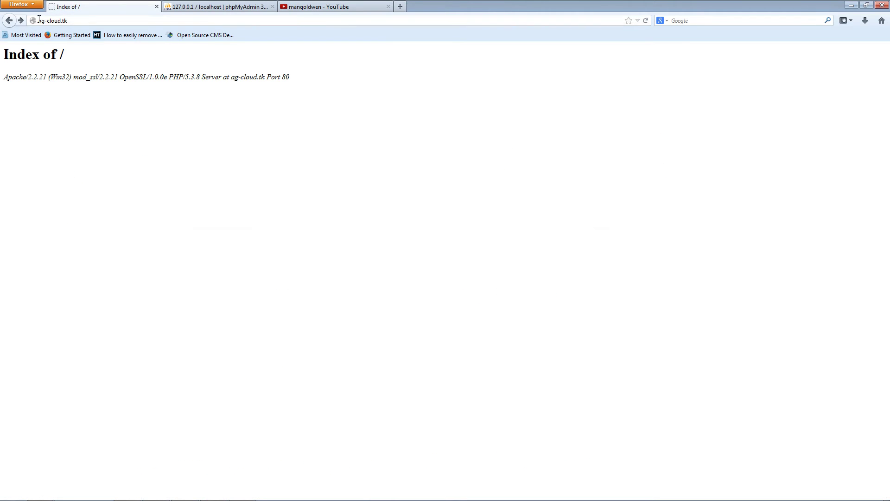
click(219, 7)
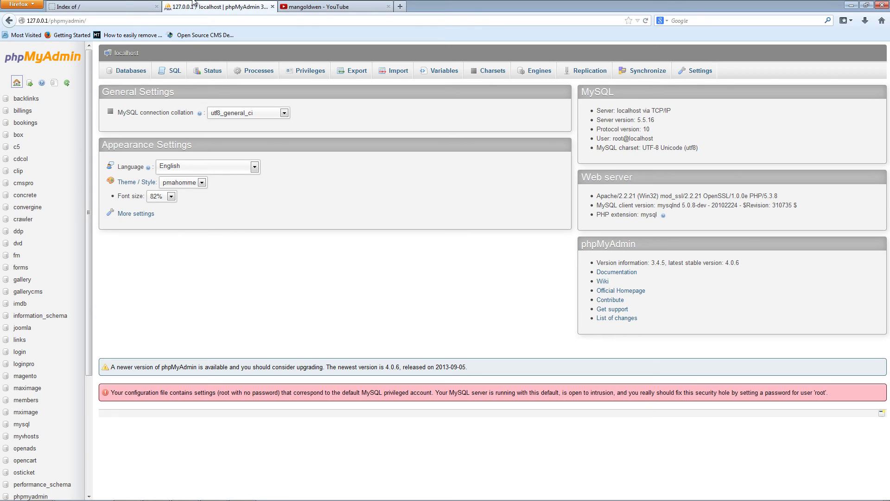
click(127, 8)
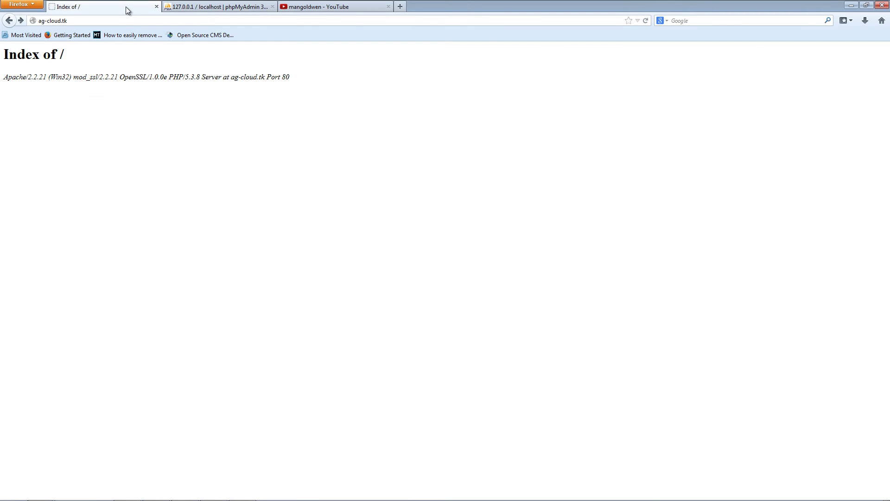
key(alt+Tab)
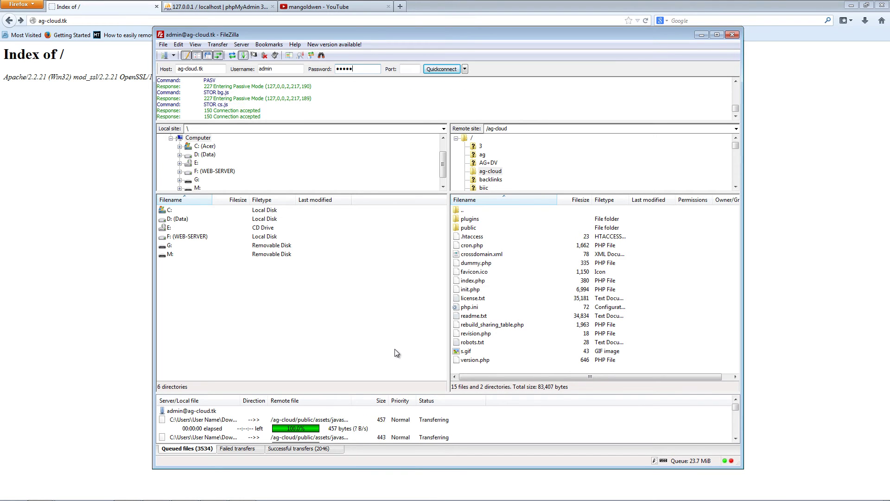
Wait for all 5,560 transfers to finish, then bring Firefox back to 'Index of /'
mouse_move(166, 499)
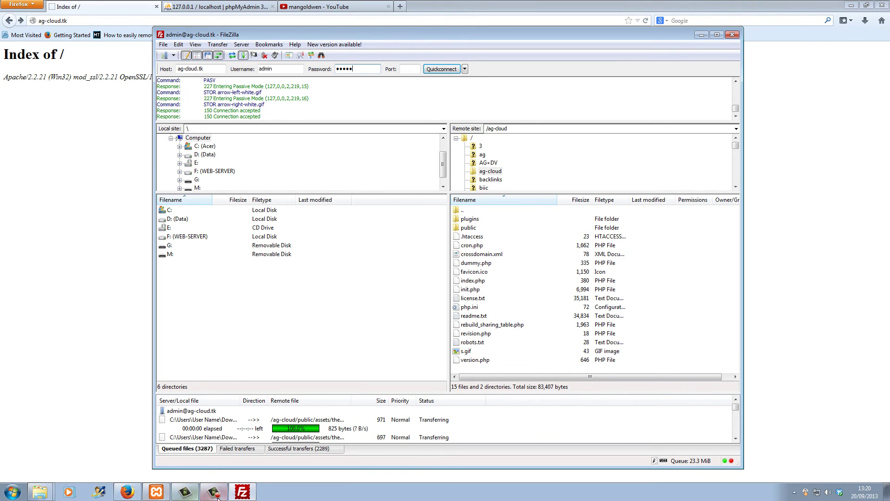
mouse_move(222, 497)
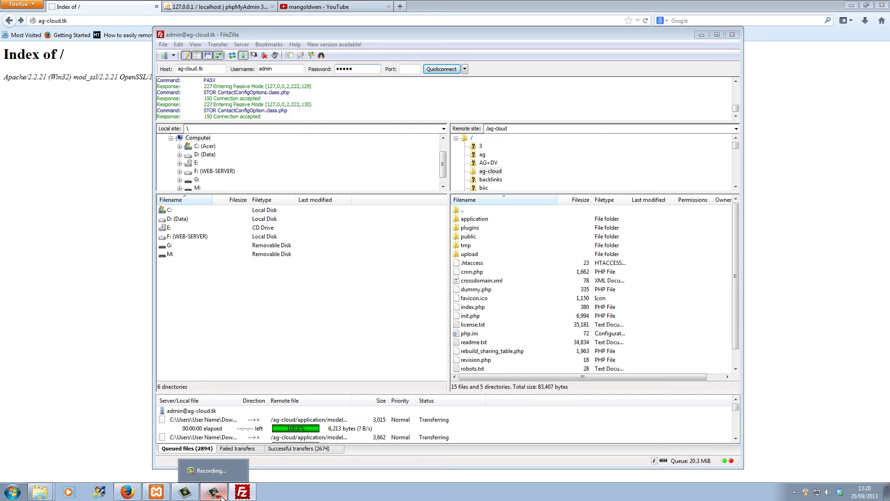
click(222, 497)
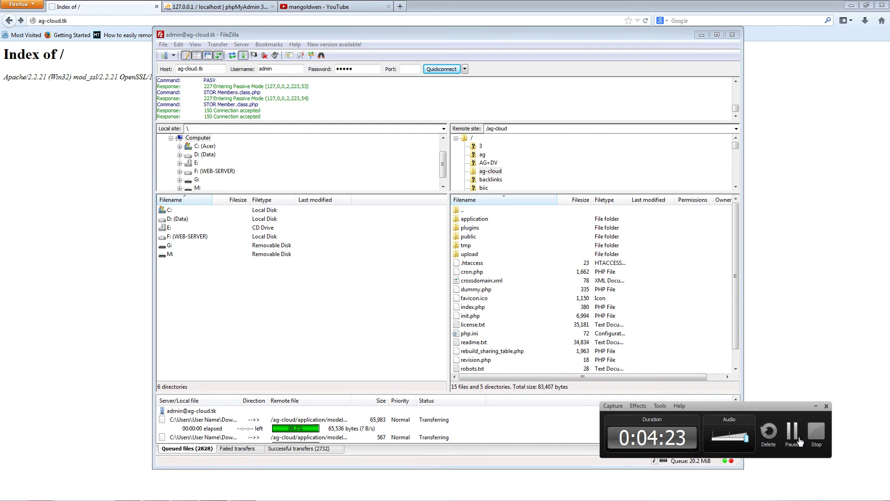
click(817, 434)
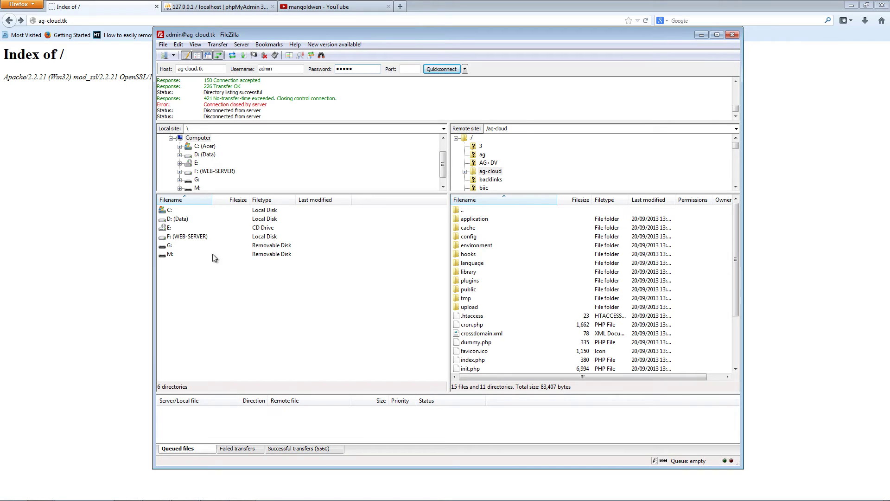
click(59, 179)
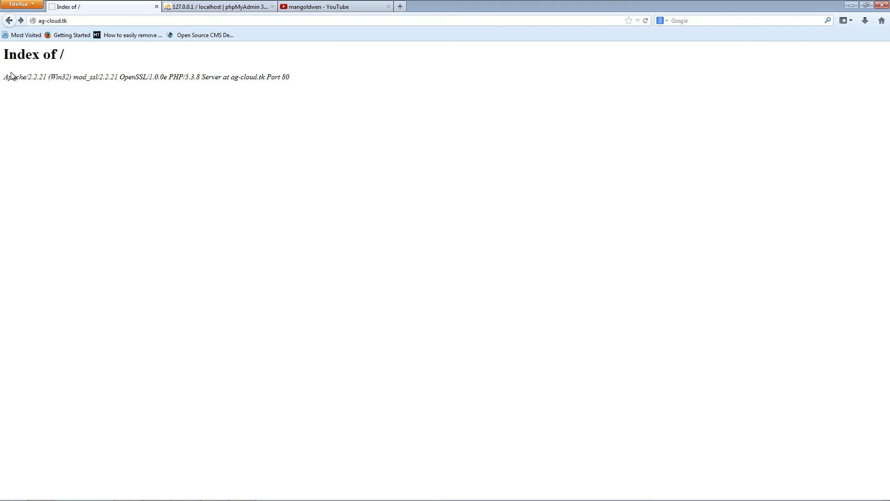
Reload ag-cloud.tk to load the Feng Office installer, then continue past Step 1 Welcome
click(646, 21)
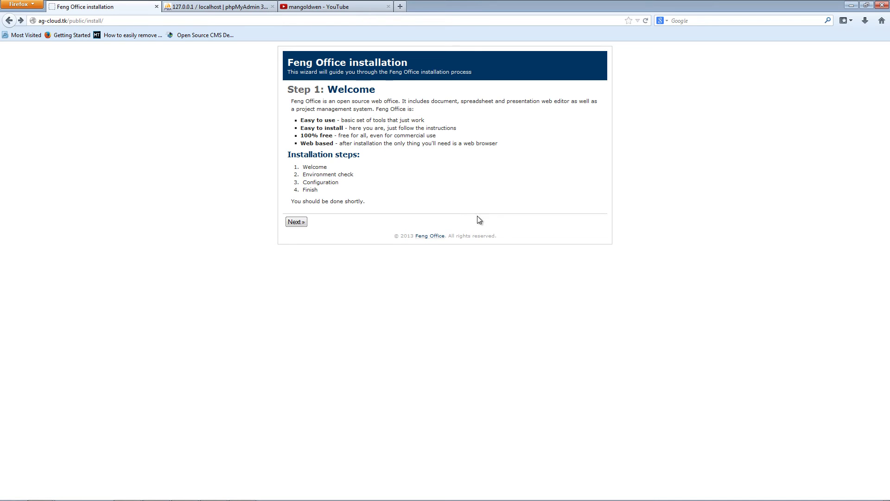
click(289, 223)
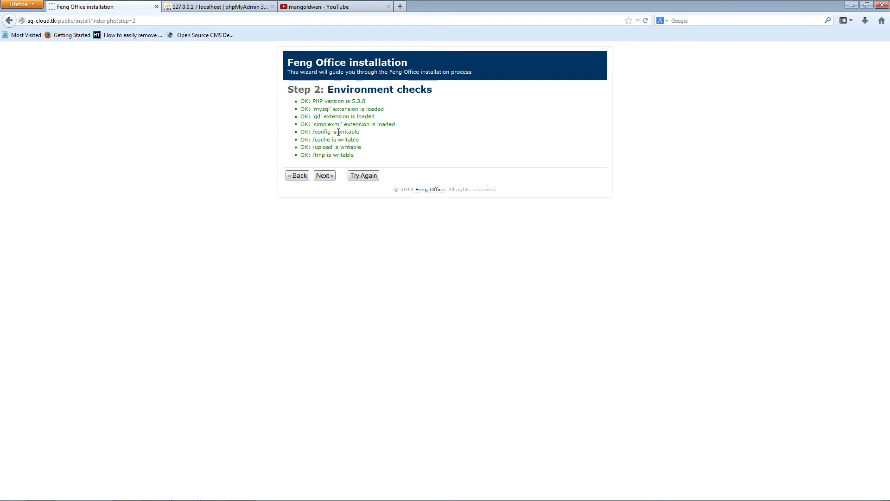
Verify the /config is writable check passes, then switch to FileZilla
drag(315, 134, 325, 134)
click(226, 138)
key(alt+Tab)
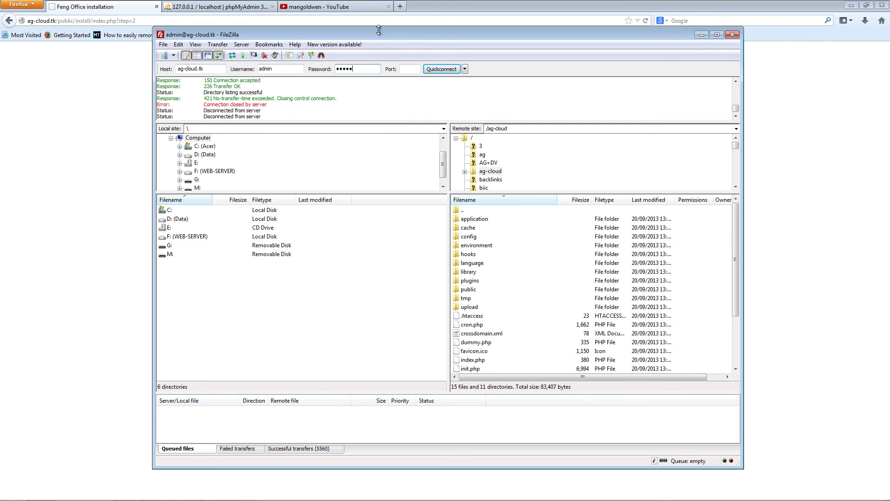
Inspect the remote config folder's file permissions in FileZilla, then minimize FileZilla
drag(380, 35, 330, 188)
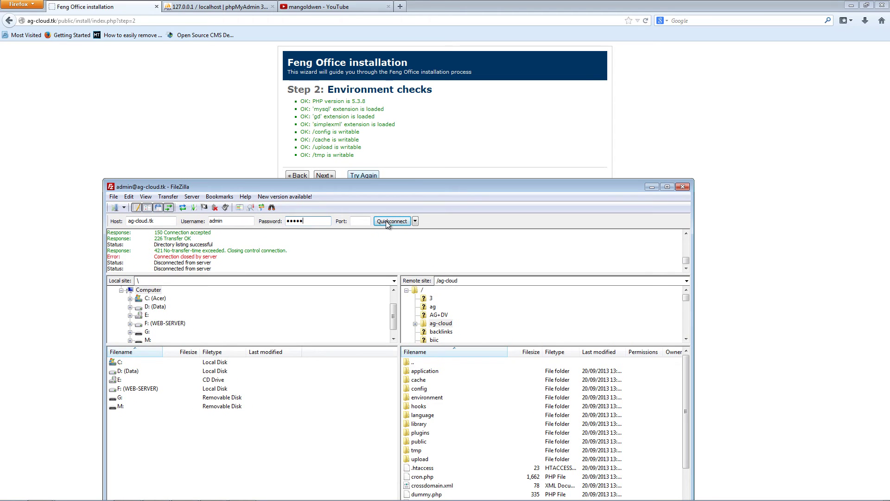
click(419, 393)
right_click(419, 392)
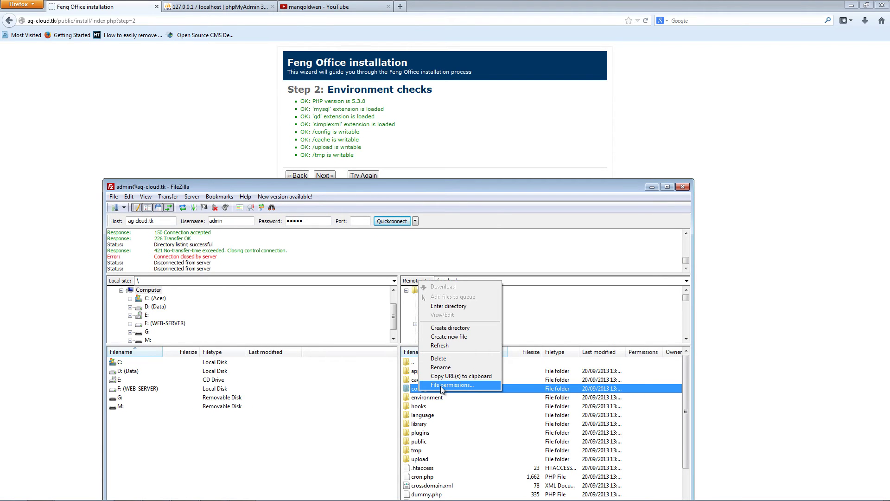
click(441, 386)
drag(545, 346, 456, 271)
click(473, 416)
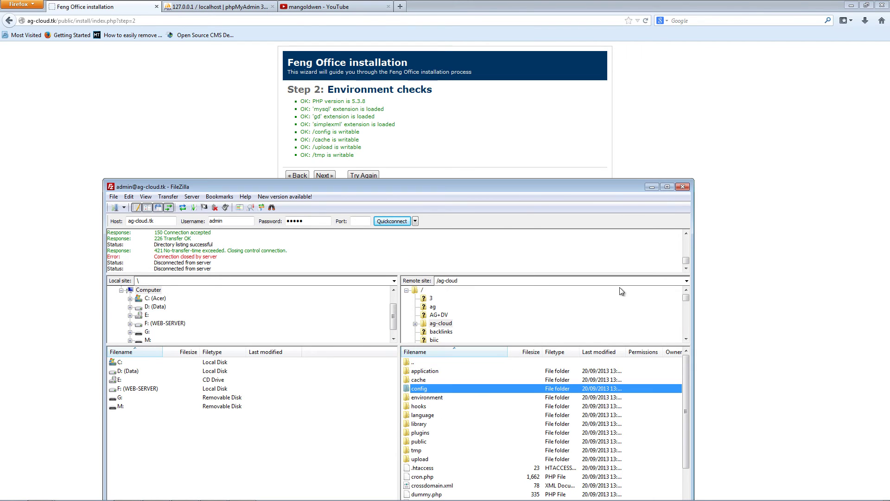
click(652, 187)
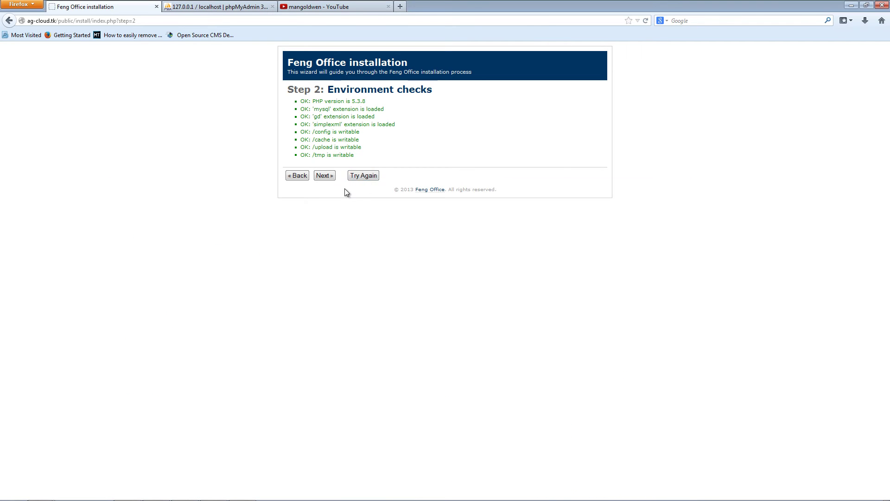
Advance to Step 3 System settings, begin entering the database username, and switch to phpMyAdmin
click(326, 176)
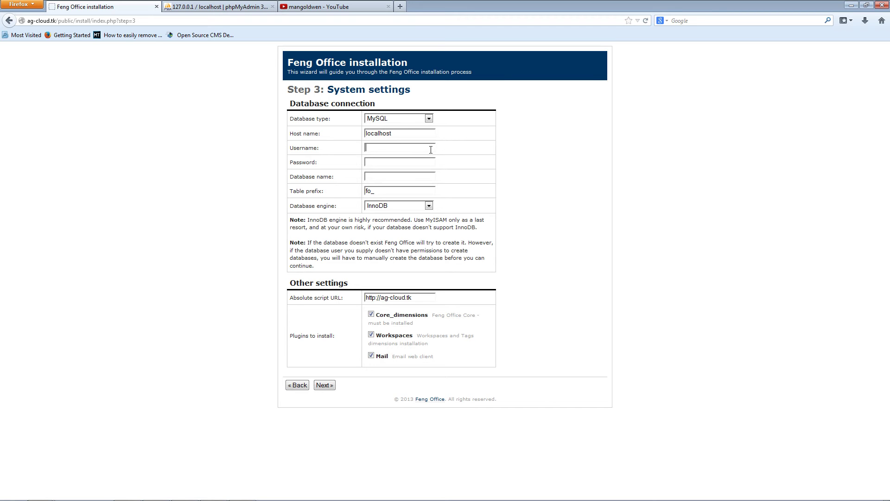
text(root)
click(220, 7)
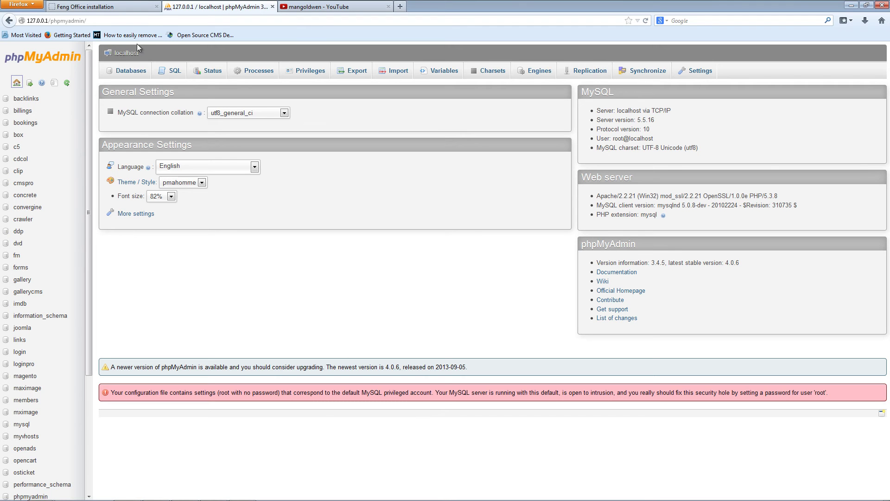
Enter feng as the Database name in the Feng Office installer form
click(136, 10)
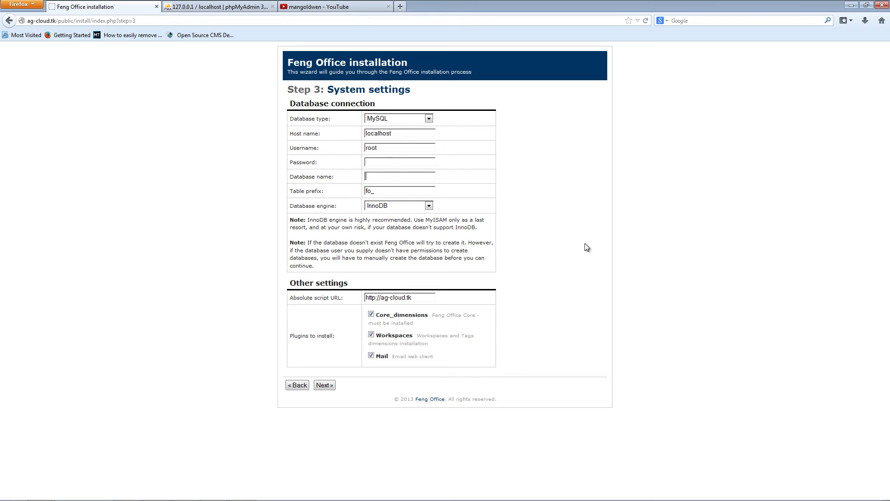
text(feng)
click(212, 7)
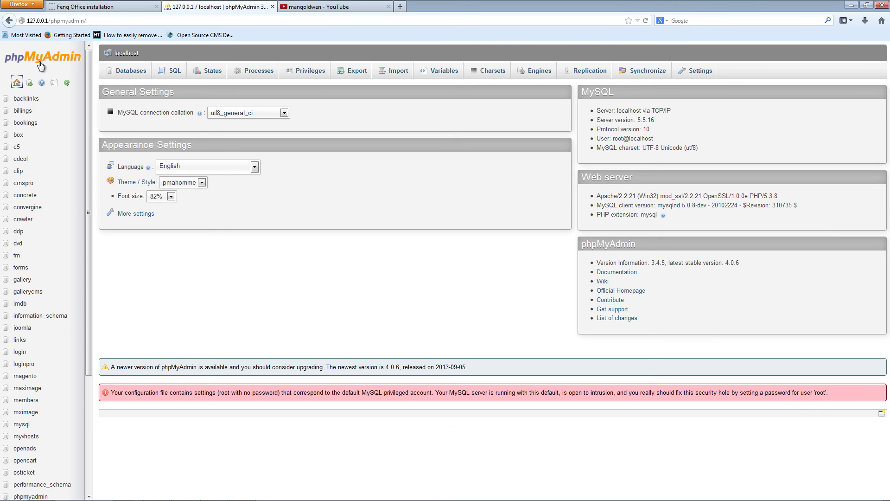
Create a new database named feng from phpMyAdmin's Databases tab
click(115, 71)
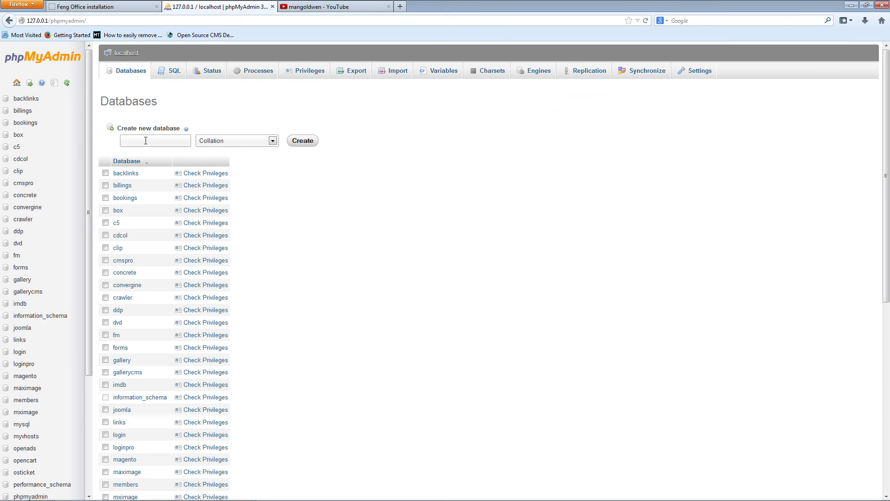
click(184, 139)
text(feng)
click(309, 141)
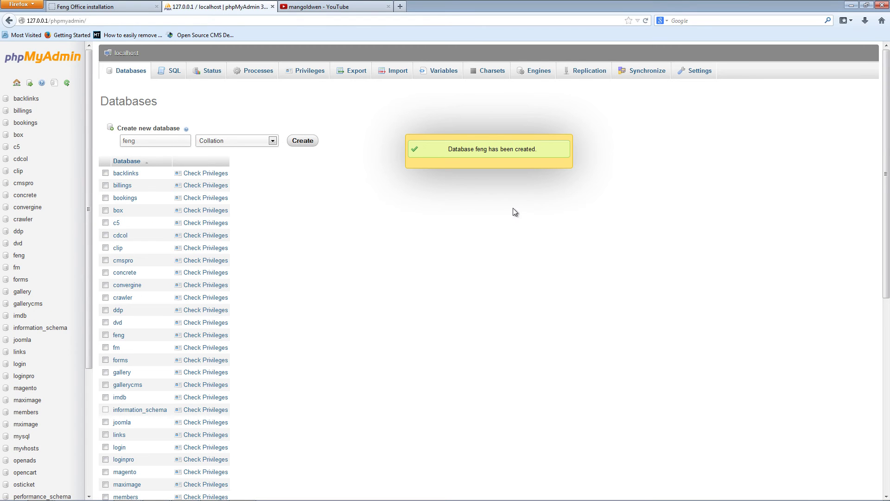
click(113, 8)
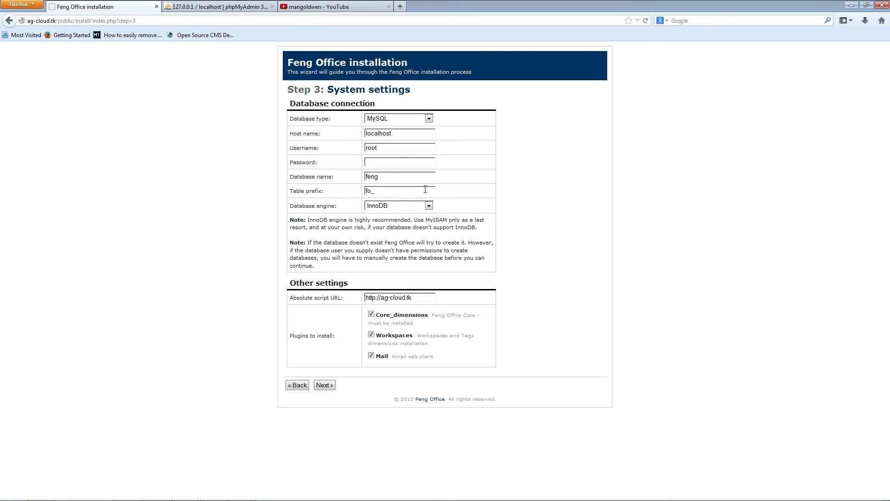
Keep InnoDB as the database engine and run the installation into feng
click(420, 207)
click(420, 207)
click(328, 386)
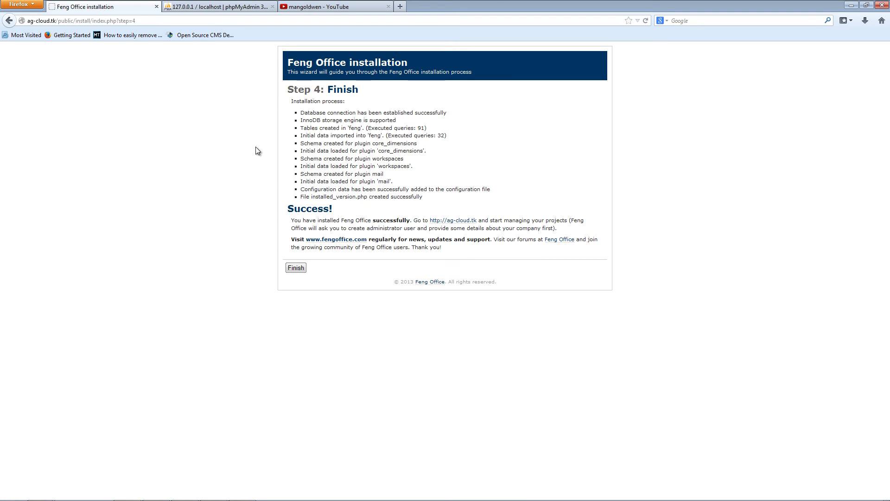
key(alt+Tab)
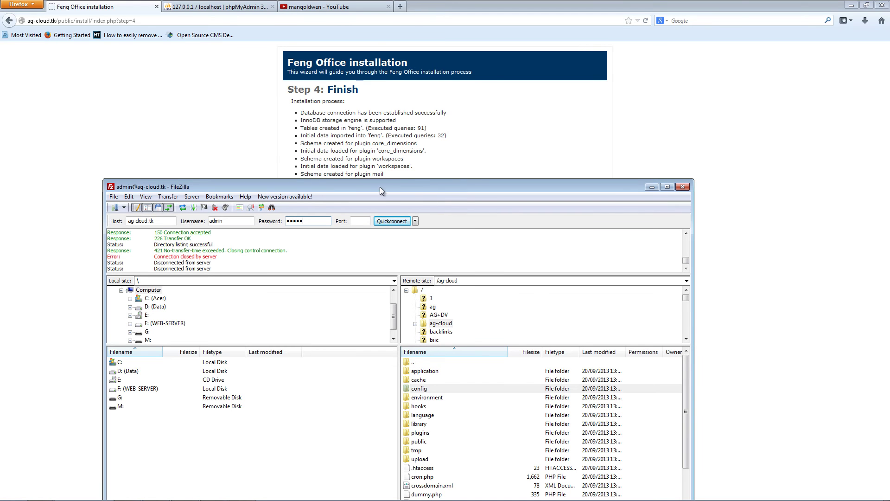
drag(378, 190, 378, 123)
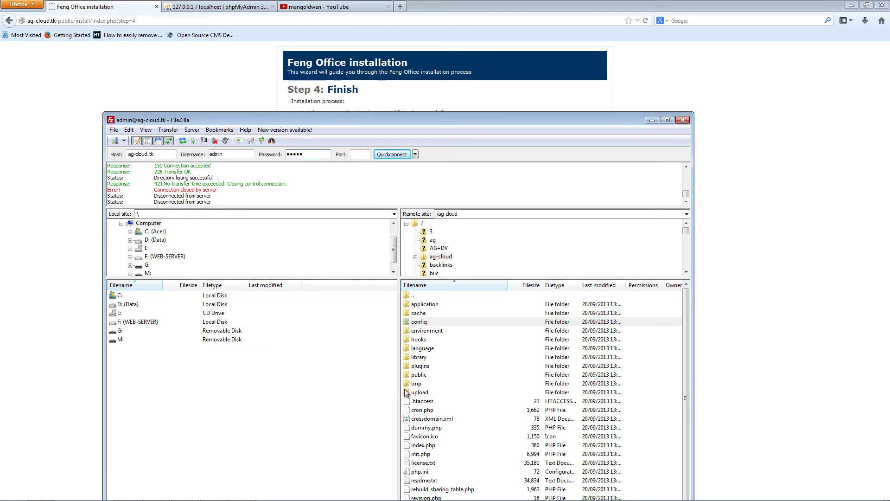
click(652, 120)
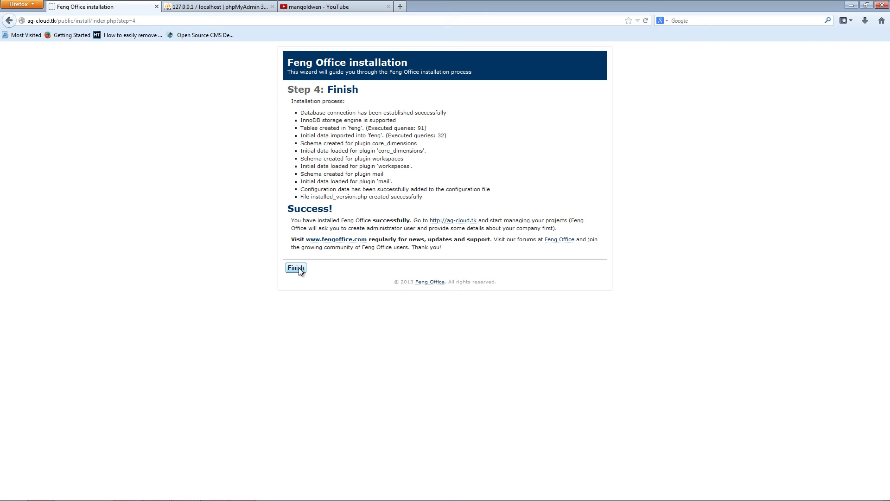
Finish the installation wizard to reach the Administrator account setup form
click(299, 268)
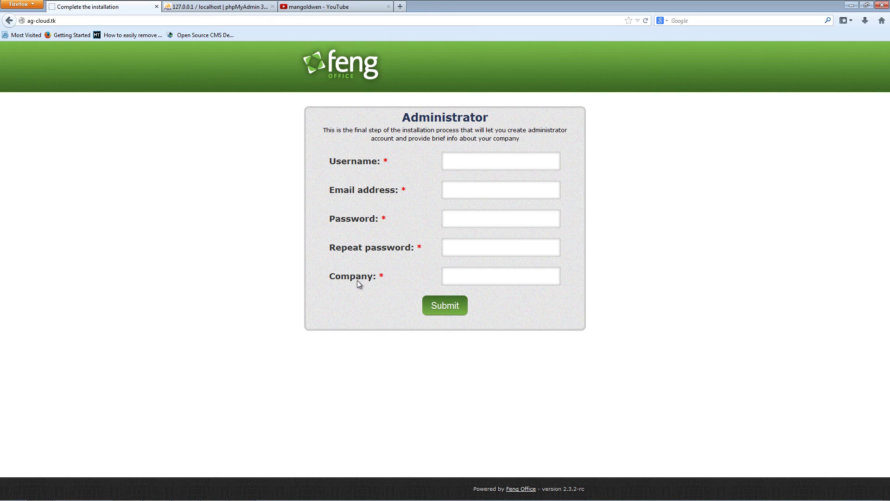
Create the admin account with its e-mail, matching passwords and company 'Company Name', then submit
click(477, 160)
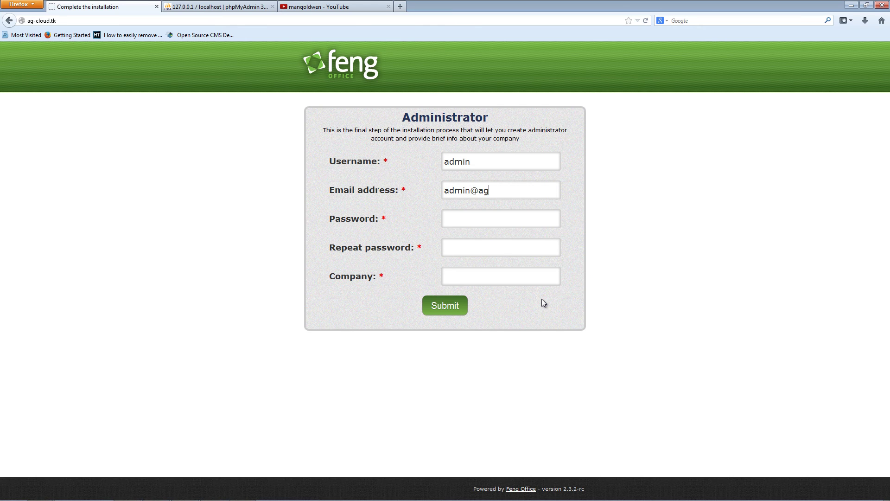
text(Com)
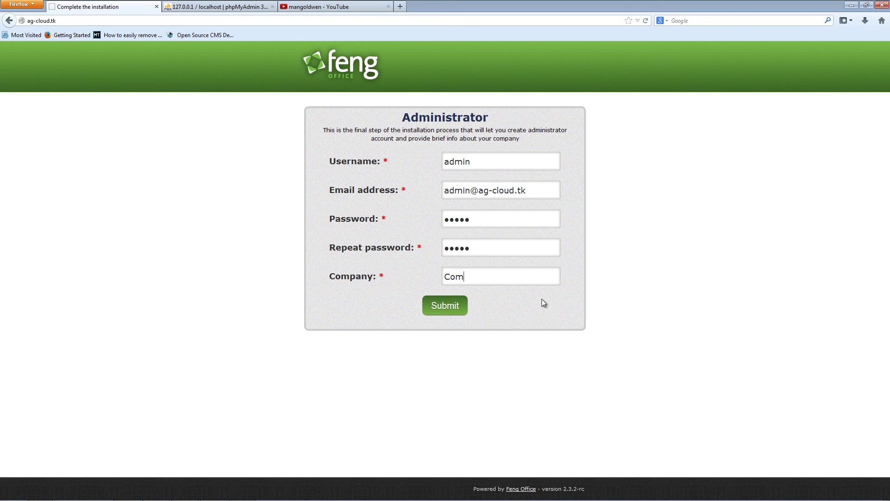
text(pany Name)
click(434, 310)
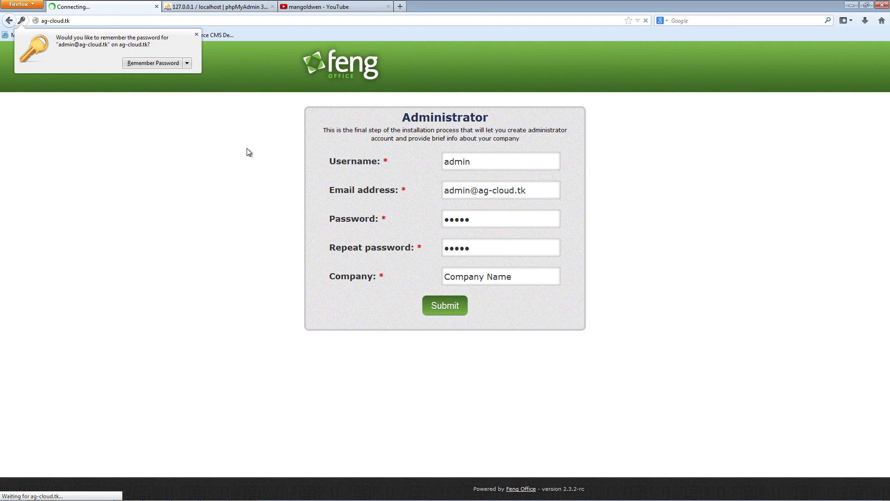
Accept the browser's save-password prompt and log in as admin with the account password
click(168, 65)
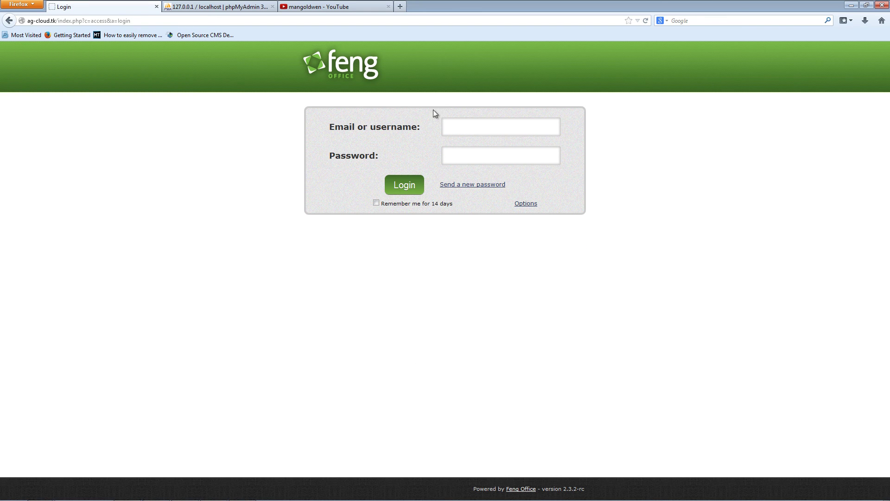
click(486, 130)
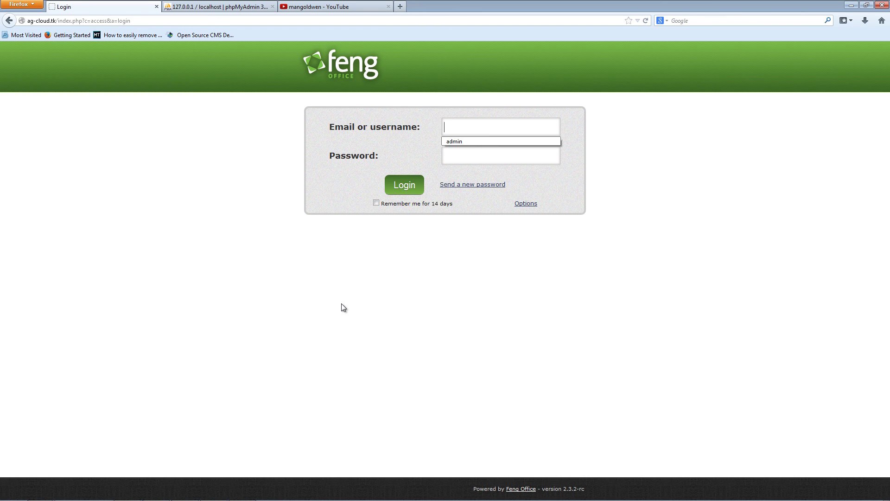
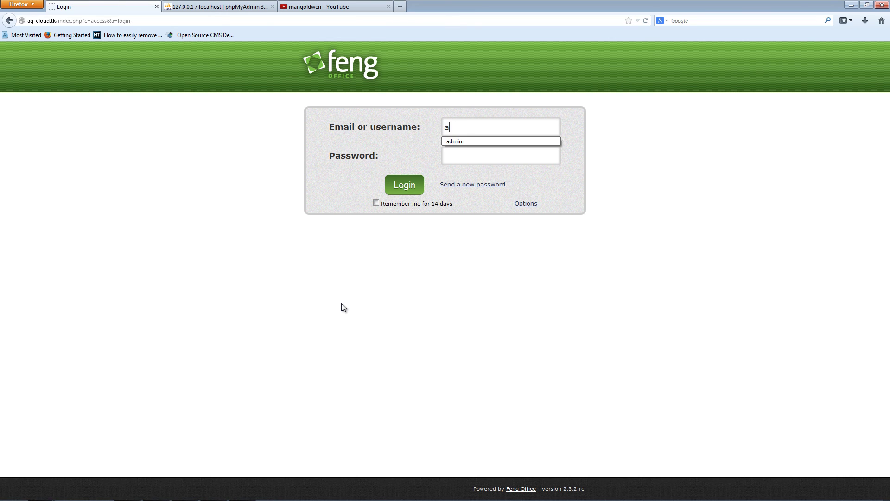
key(Tab)
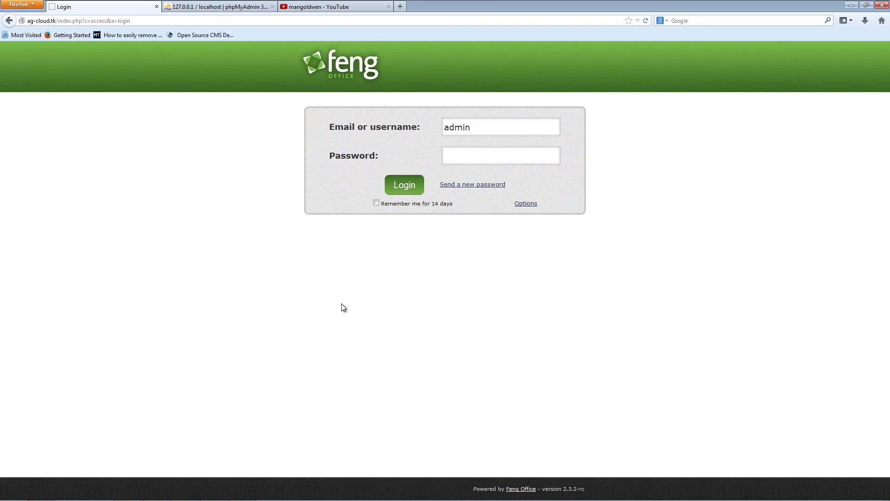
click(406, 188)
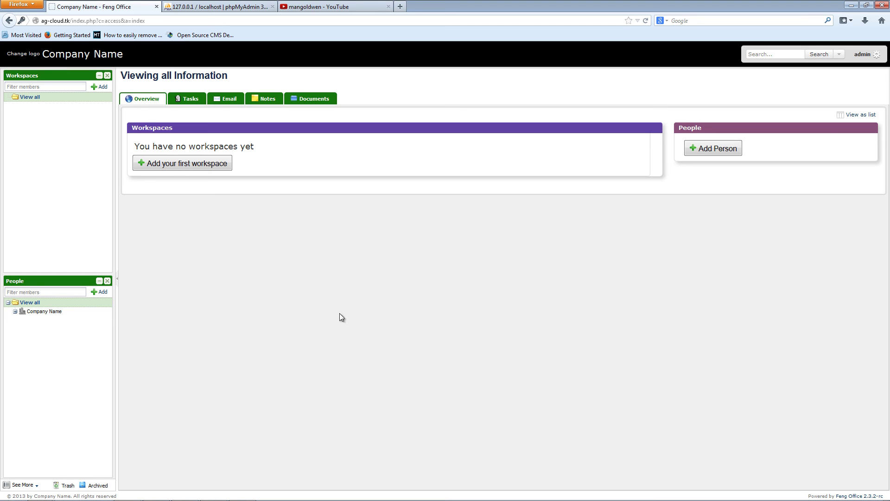
Switch from Tasks to the empty Email tab, then bring up the admin user menu
click(200, 98)
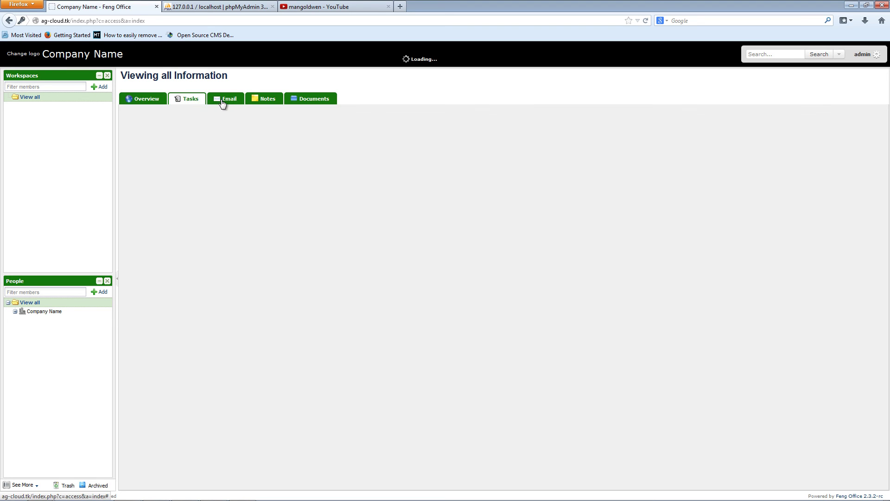
click(226, 98)
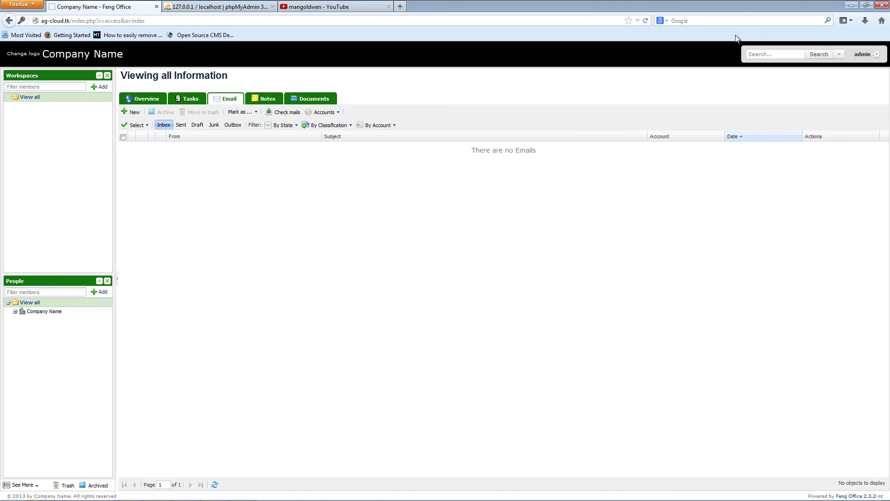
click(868, 54)
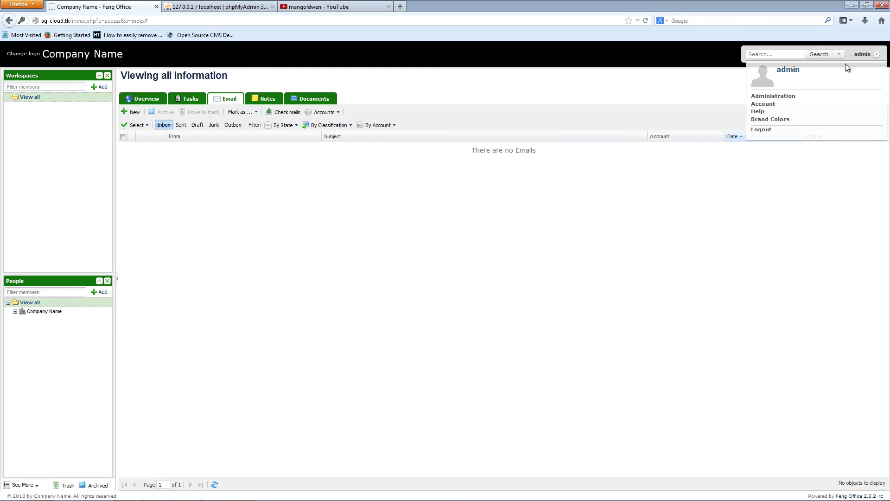
Enter the Administration panel, view its Tools page, then go back
click(784, 97)
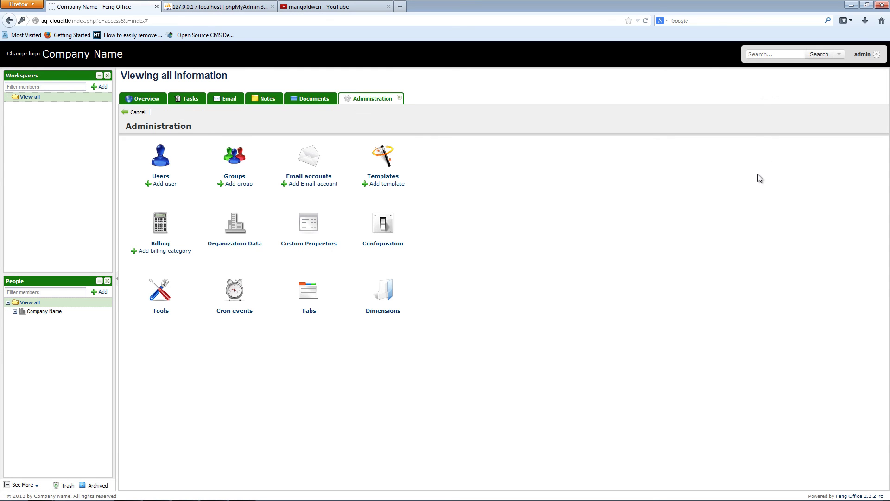
click(865, 55)
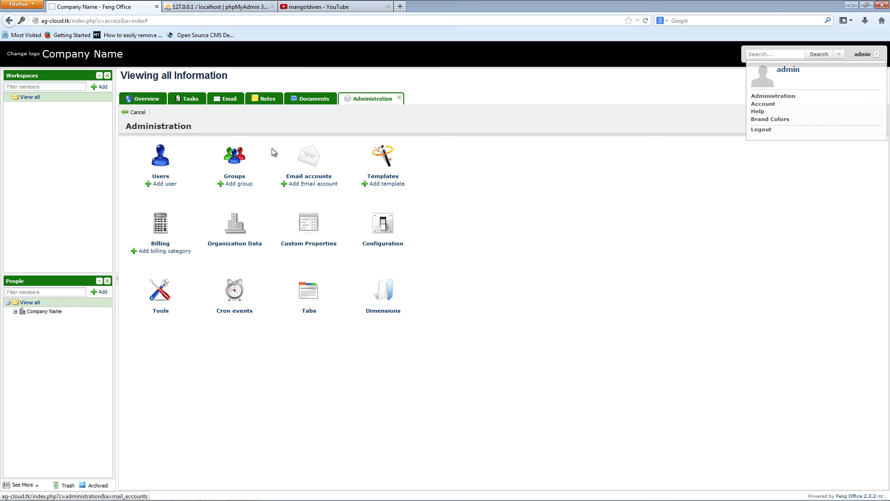
click(561, 289)
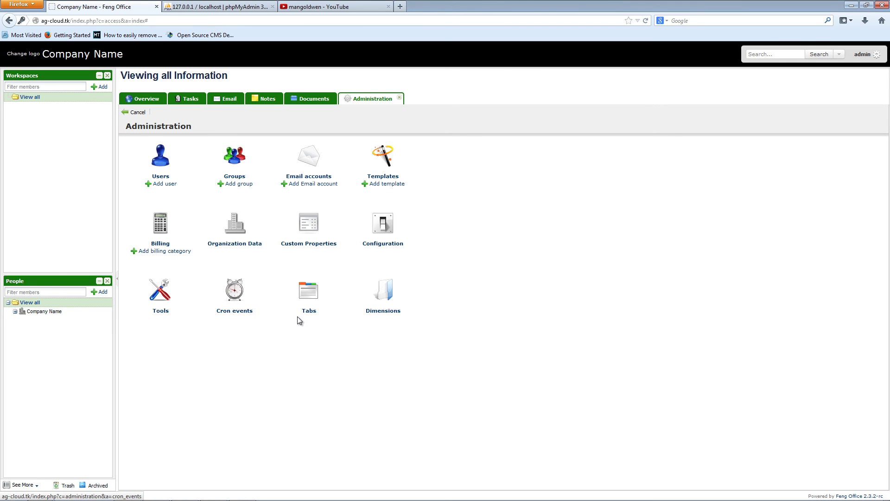
click(160, 300)
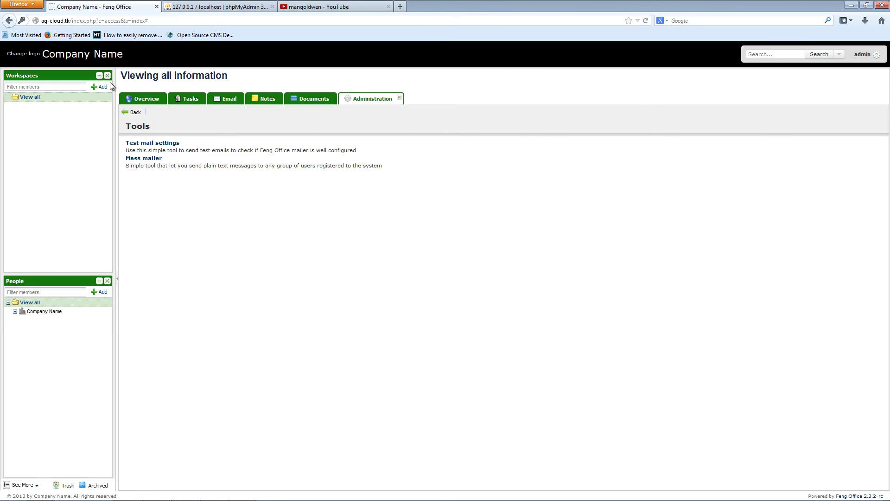
click(9, 20)
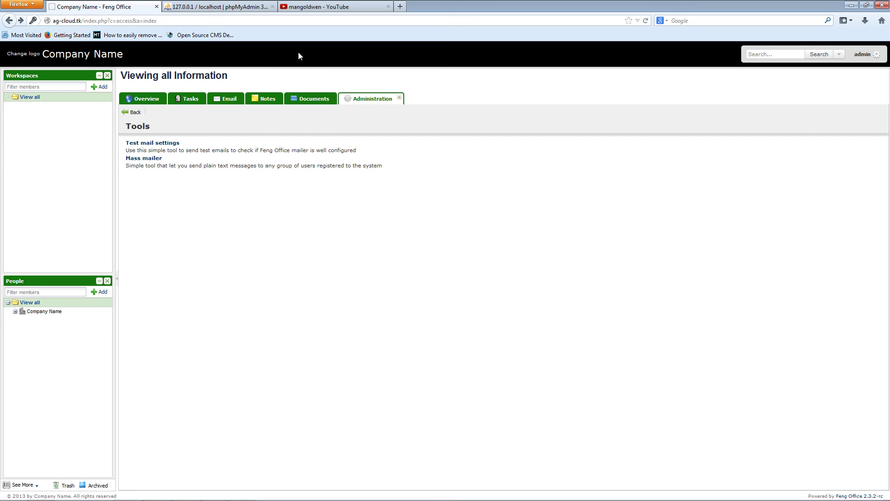
Move through the phpMyAdmin browser tab to the YouTube channel's videos page
click(219, 10)
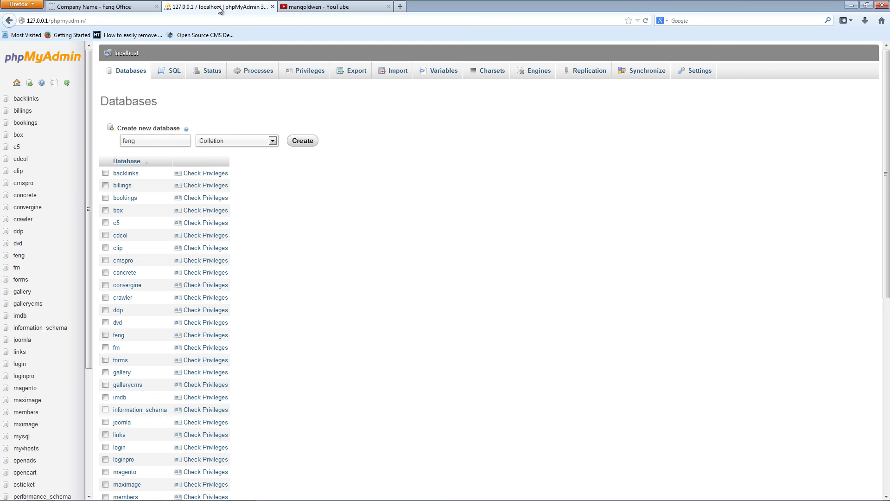
click(321, 8)
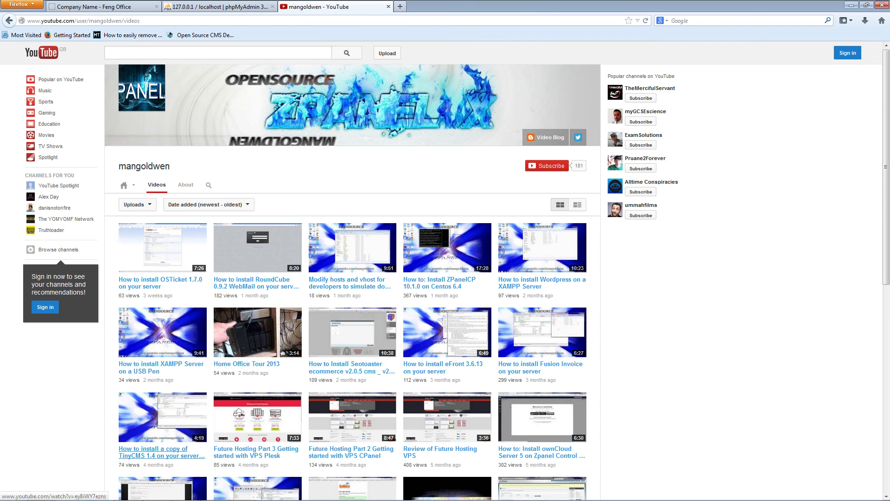
mouse_move(139, 497)
mouse_move(216, 497)
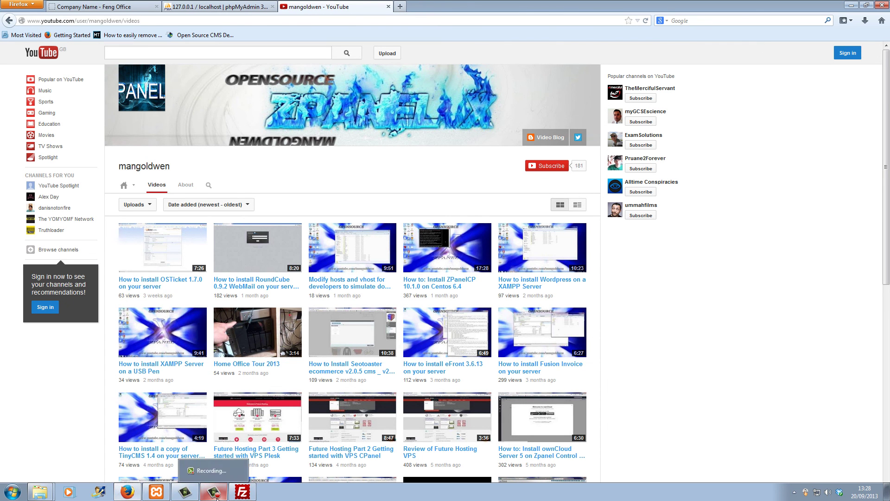
click(217, 497)
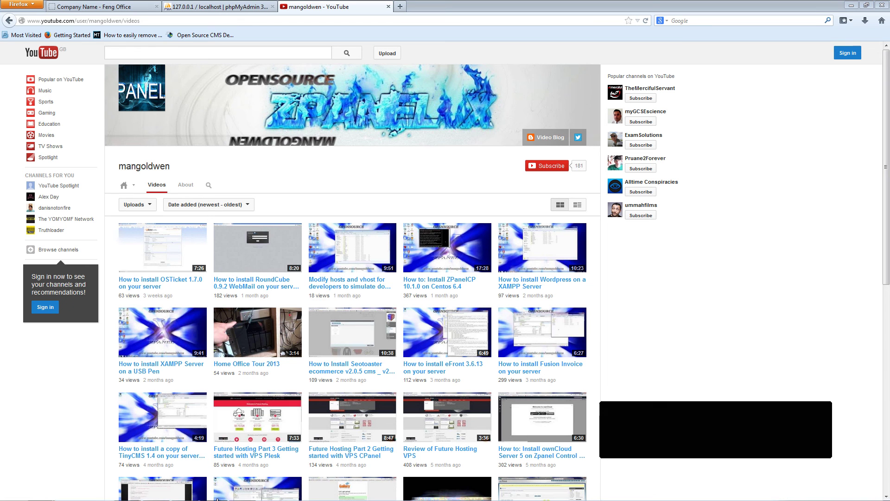